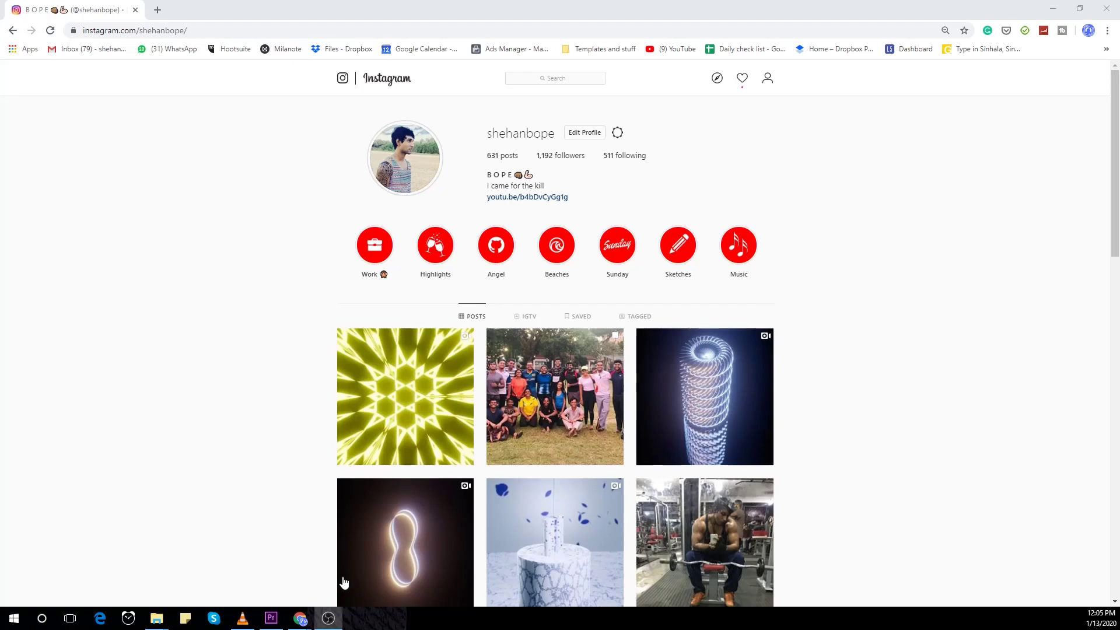
Step: Open the yellow kaleidoscope video post on the Instagram profile, examine the effect, and close it
{"action": "scroll", "coordinate": [270, 495], "scroll_direction": "down", "scroll_amount": 3}
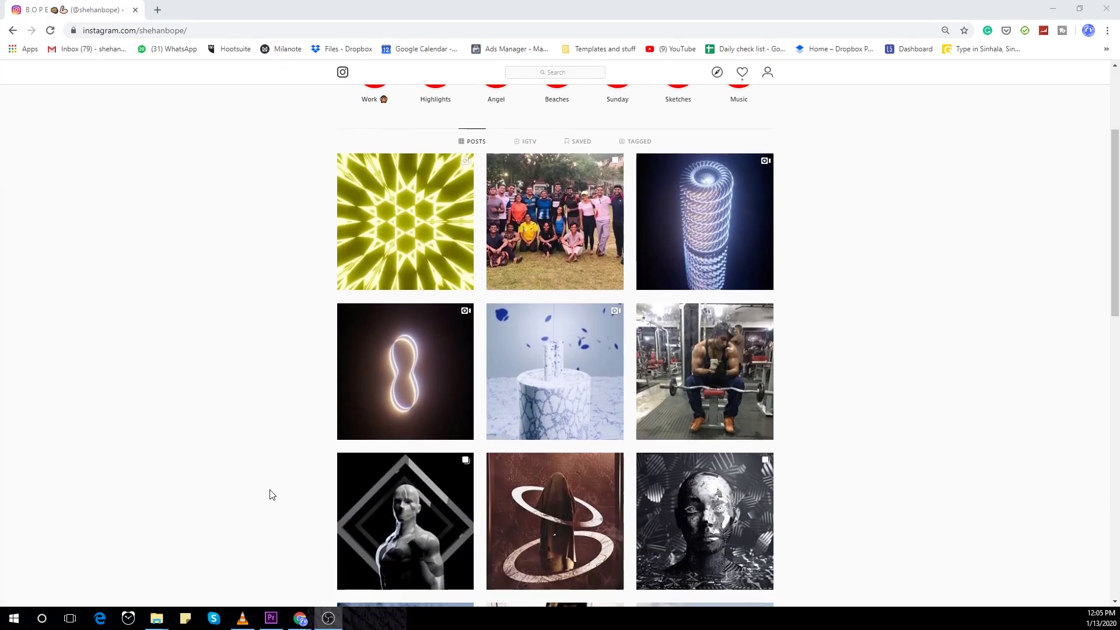
{"action": "left_click", "coordinate": [394, 248]}
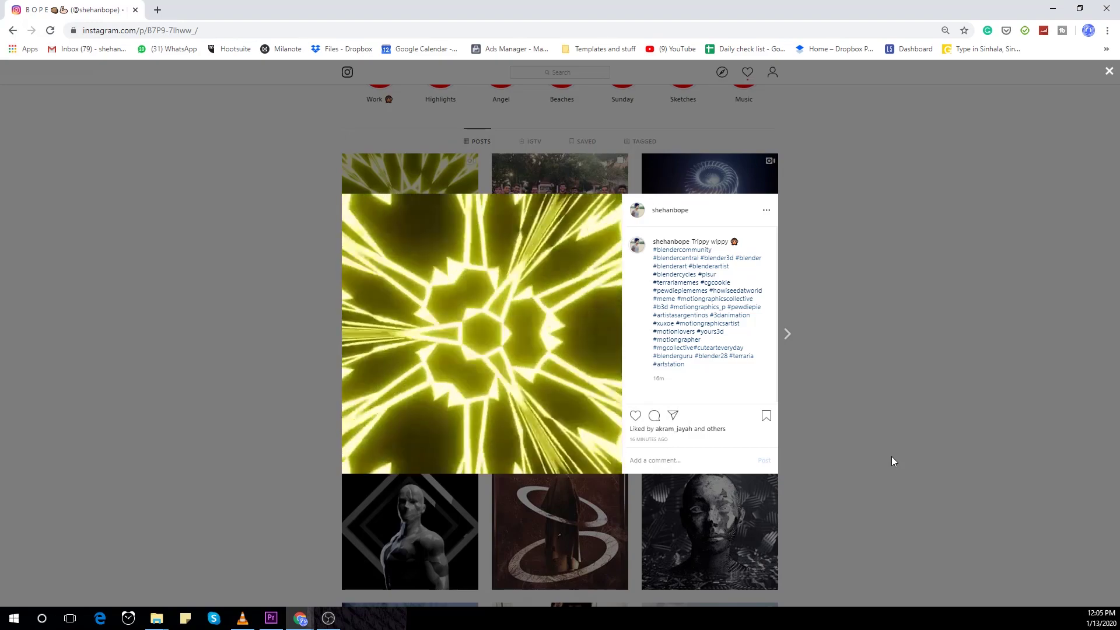
{"action": "left_click", "coordinate": [891, 456]}
{"action": "scroll", "coordinate": [893, 459], "scroll_direction": "up", "scroll_amount": 3}
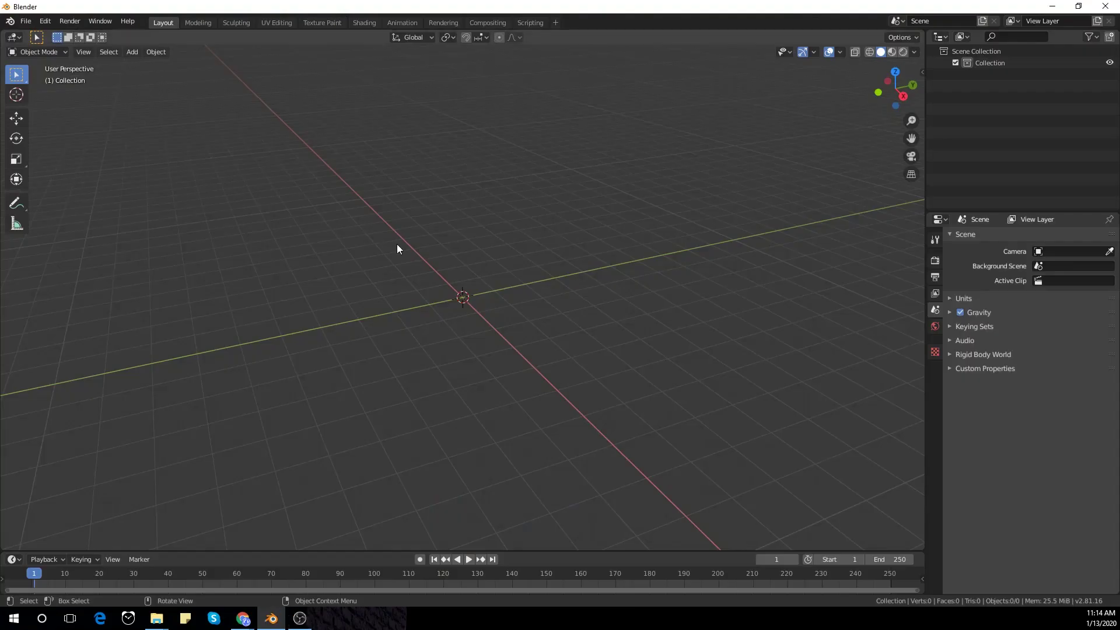
Step: Switch to Blender and add a mesh cylinder with 3 vertices to form a triangular prism
{"action": "key", "text": "shift+a"}
{"action": "mouse_move", "coordinate": [420, 272]}
{"action": "left_click", "coordinate": [462, 328]}
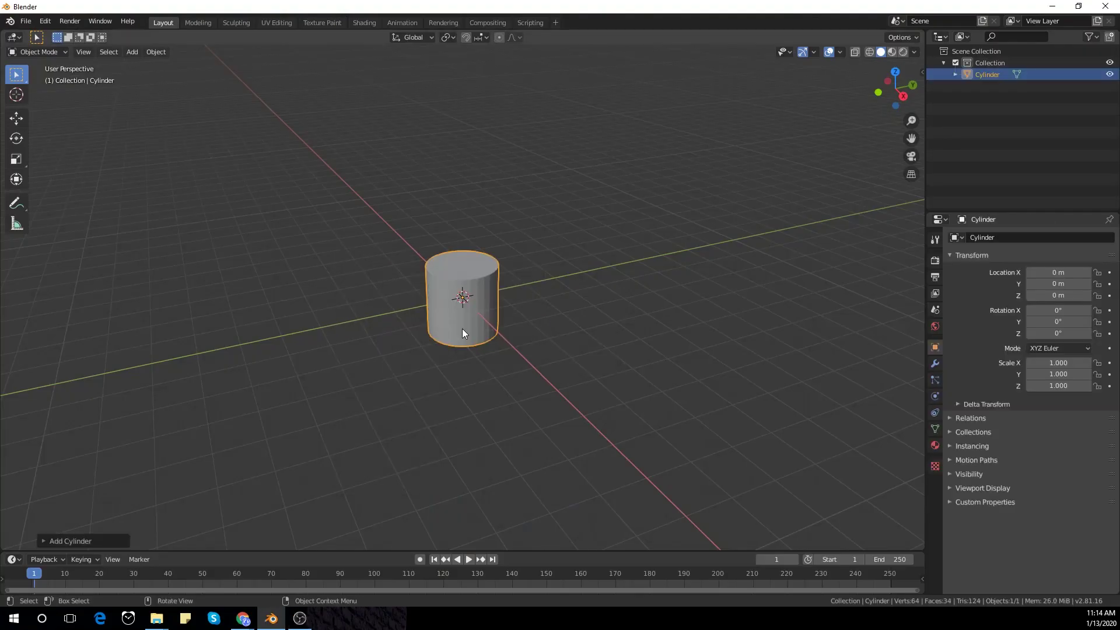
{"action": "key", "text": "n"}
{"action": "key", "text": "n"}
{"action": "left_click", "coordinate": [66, 539]}
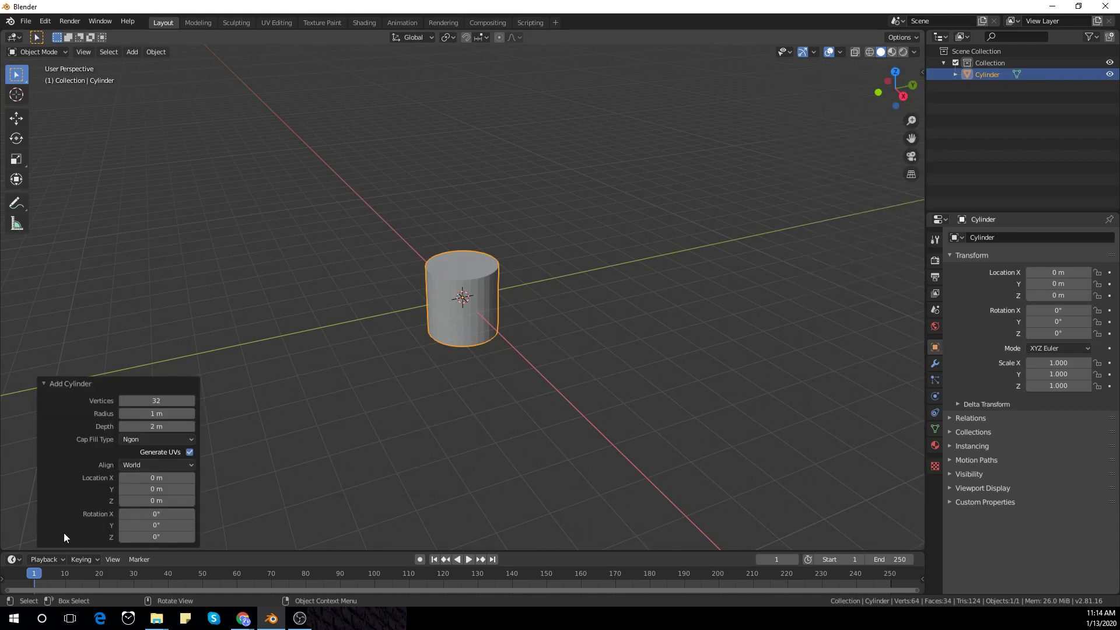
{"action": "left_click_drag", "start_coordinate": [171, 397], "coordinate": [119, 398]}
{"action": "left_click", "coordinate": [492, 349]}
{"action": "type", "text": "a"}
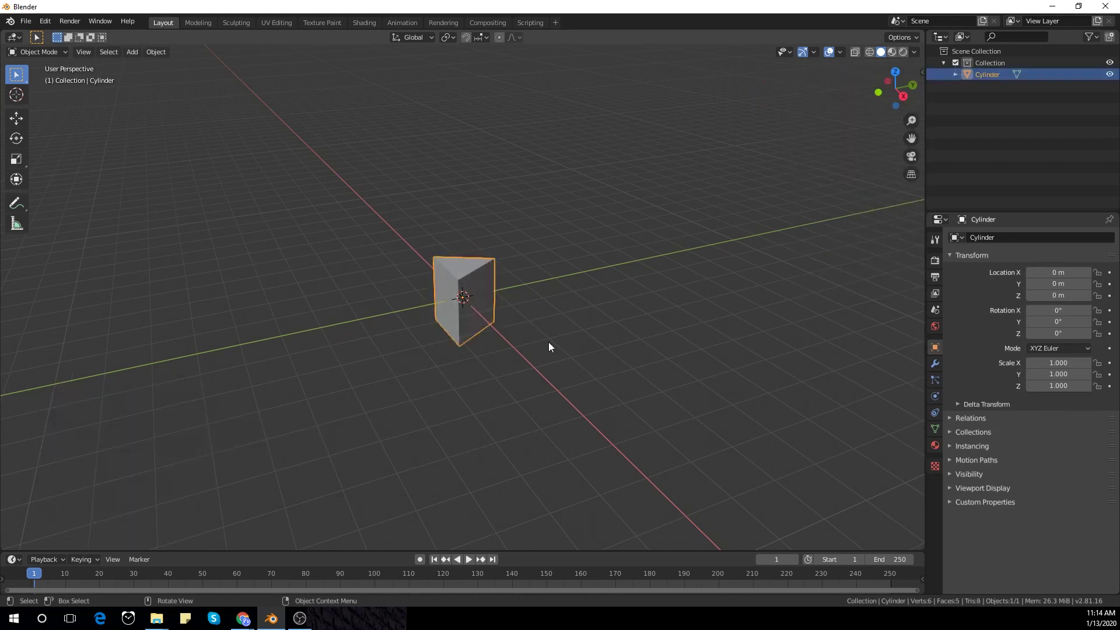
{"action": "type", "text": "rx90"}
Step: Rotate the triangular prism 90° about X and scale it by 10 along the global Y axis
{"action": "key", "text": "Return"}
{"action": "middle_click_drag", "start_coordinate": [540, 348], "coordinate": [445, 363]}
{"action": "key", "text": "n"}
{"action": "mouse_move", "coordinate": [571, 358]}
{"action": "middle_mouse_down"}
{"action": "mouse_move", "coordinate": [579, 336]}
{"action": "mouse_move", "coordinate": [512, 344]}
{"action": "mouse_move", "coordinate": [534, 362]}
{"action": "mouse_move", "coordinate": [516, 369]}
{"action": "middle_mouse_up"}
{"action": "type", "text": "sy10"}
{"action": "key", "text": "Return"}
Step: Add a camera at Y -10 m with its rotation set to X 90°, Y 0° and Z 0°
{"action": "key", "text": "shift+a"}
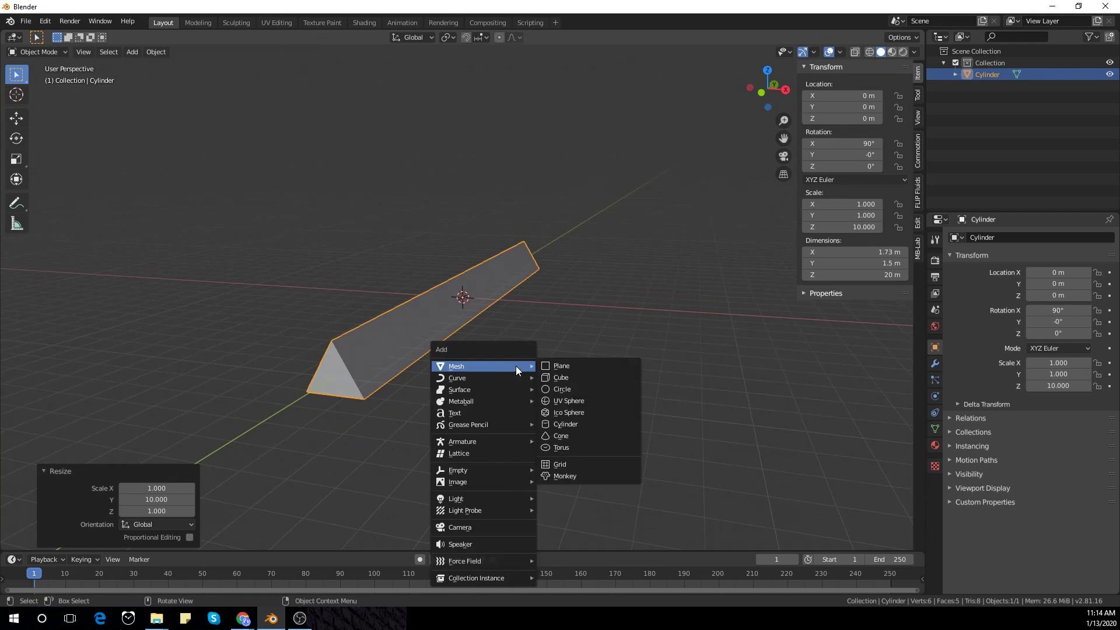
{"action": "left_click", "coordinate": [511, 526]}
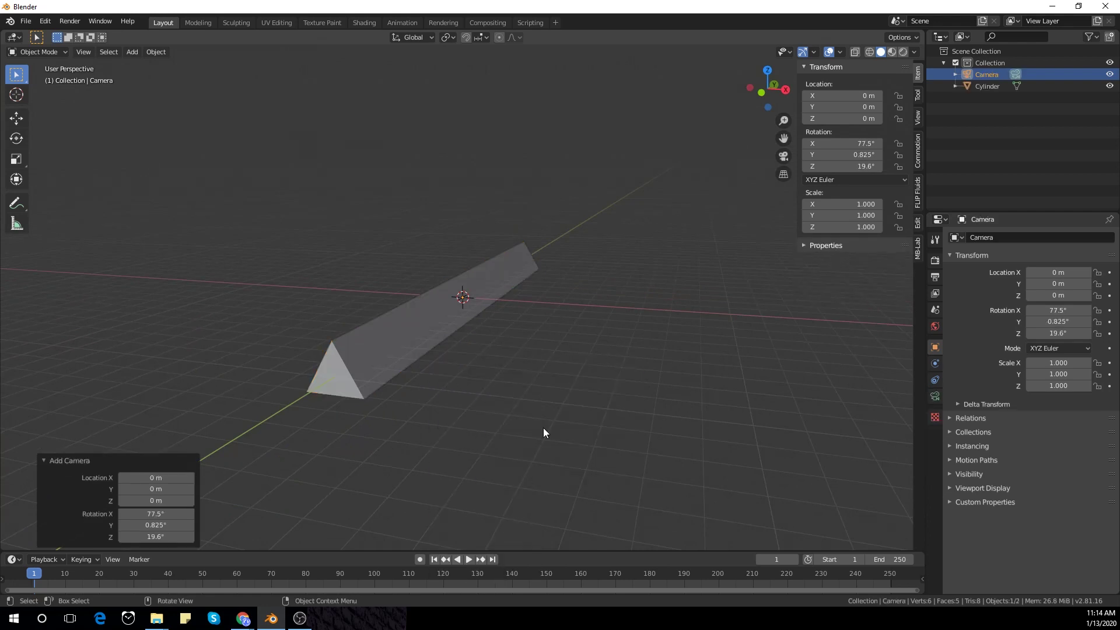
{"action": "middle_click_drag", "start_coordinate": [543, 428], "coordinate": [676, 296]}
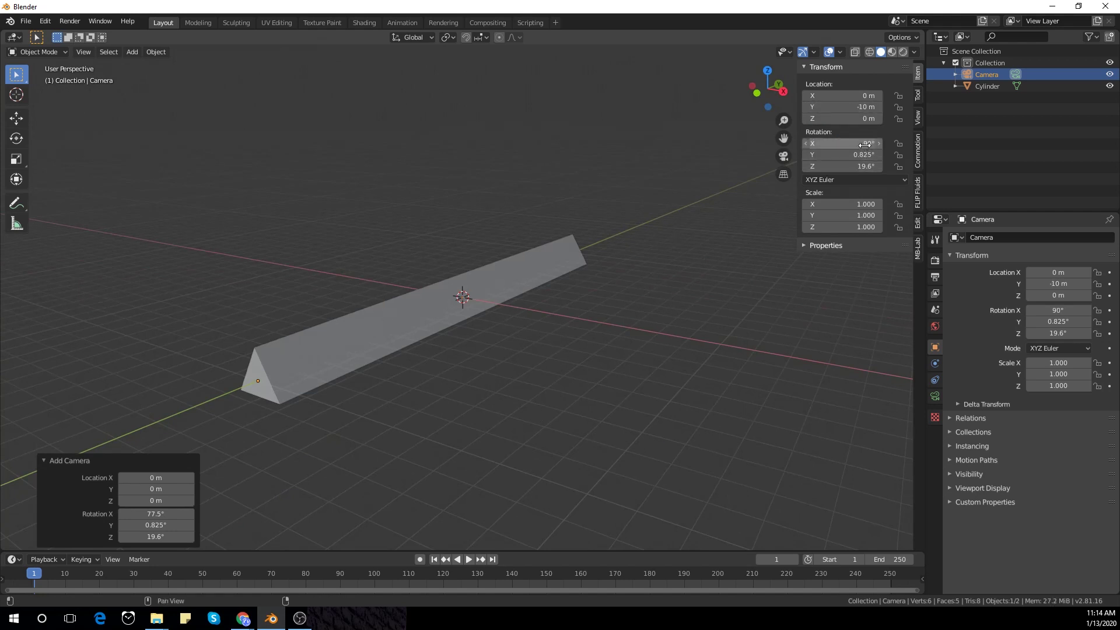
{"action": "type", "text": "0"}
{"action": "key", "text": "Return"}
{"action": "left_click", "coordinate": [721, 294]}
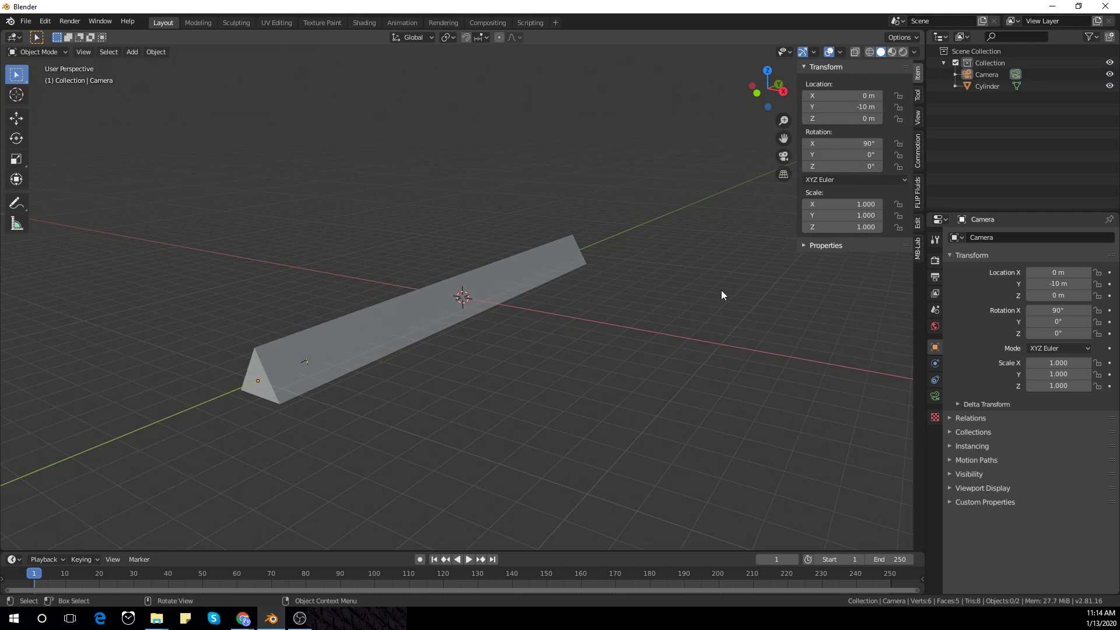
Step: Delete the triangular end face of the prism nearest the camera and return to Object Mode
{"action": "scroll", "coordinate": [720, 293], "scroll_direction": "up", "scroll_amount": 2}
{"action": "scroll", "coordinate": [46, 105], "scroll_direction": "down", "scroll_amount": 1}
{"action": "left_click", "coordinate": [225, 365]}
{"action": "key", "text": "Tab"}
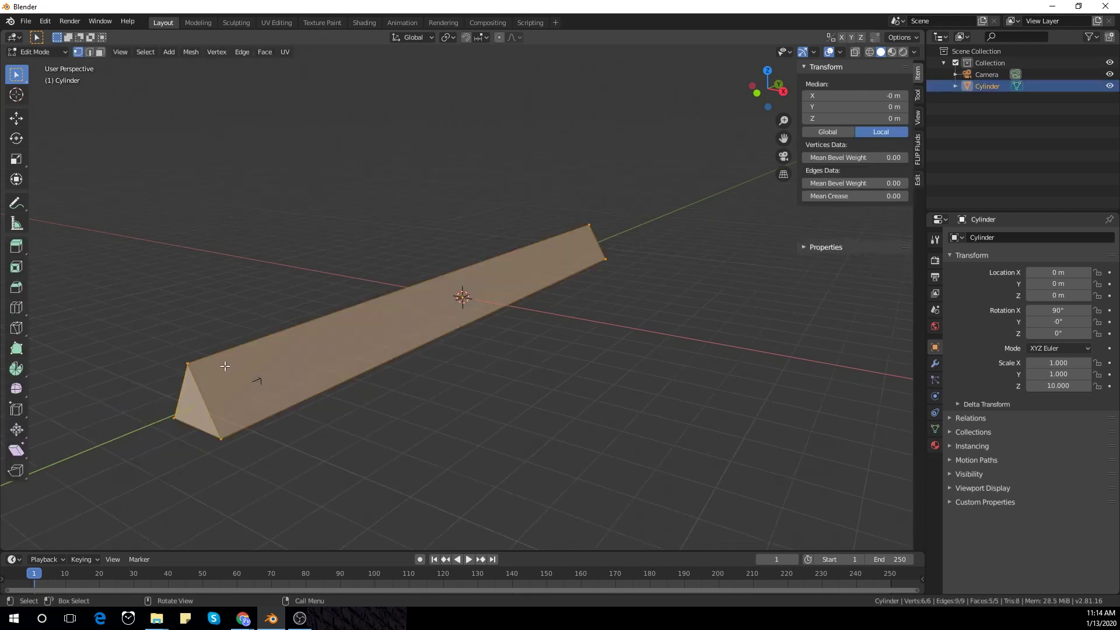
{"action": "left_click", "coordinate": [197, 386]}
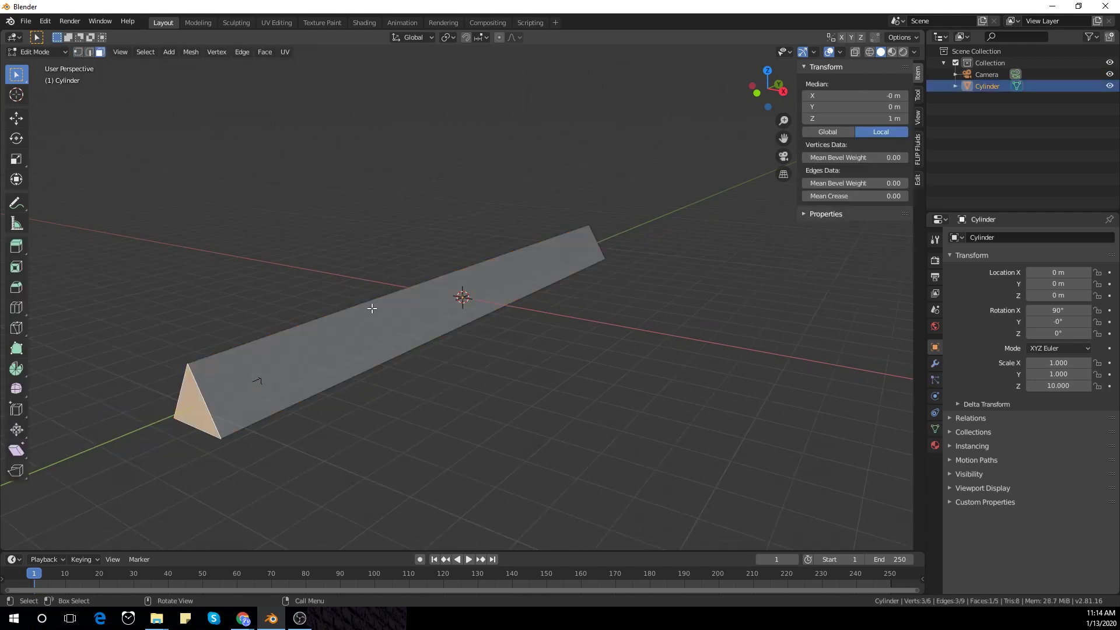
{"action": "key", "text": "x"}
{"action": "left_click", "coordinate": [366, 333]}
{"action": "middle_click_drag", "start_coordinate": [373, 335], "coordinate": [491, 328]}
{"action": "key", "text": "KP_0"}
{"action": "key", "text": "Tab"}
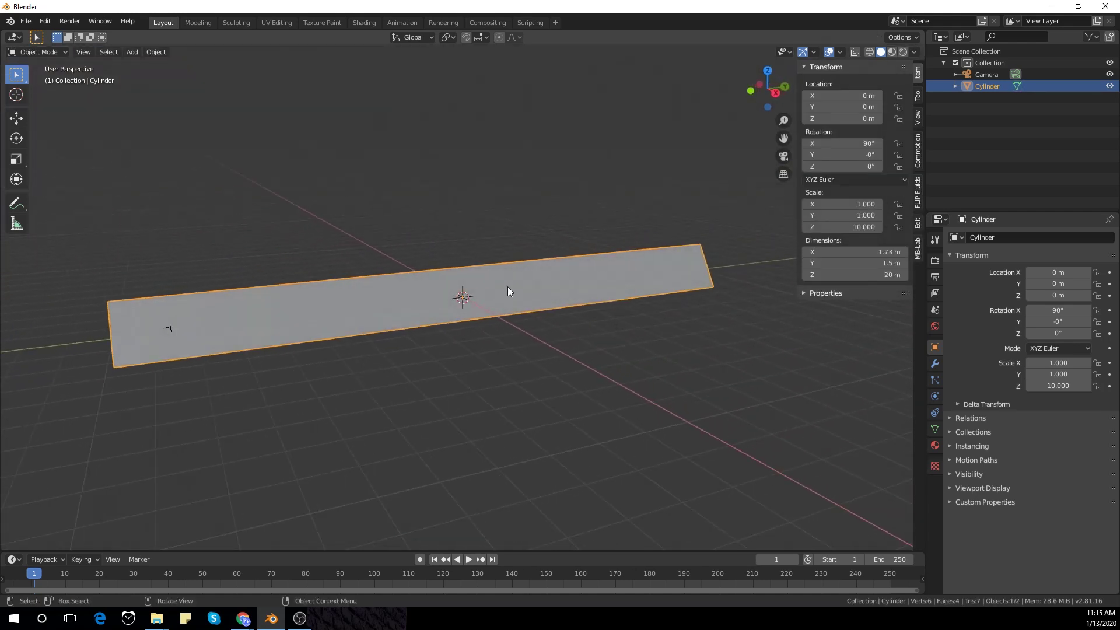
Step: Try scaling the open prism by a further 15 along the global Y axis
{"action": "type", "text": "sy"}
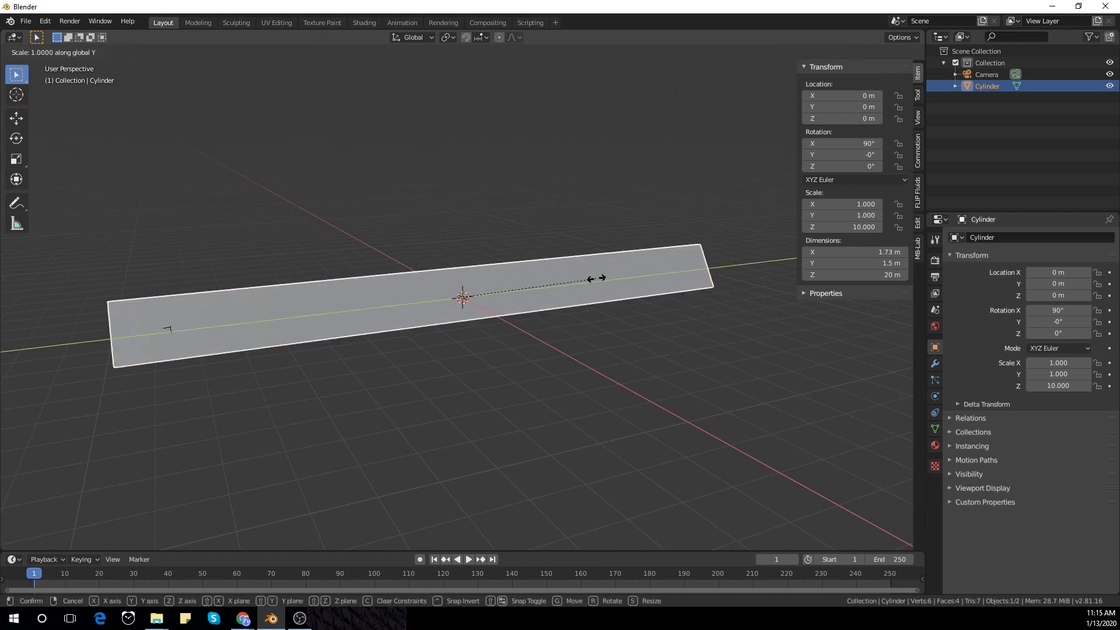
{"action": "type", "text": "15"}
{"action": "key", "text": "Return"}
{"action": "middle_click_drag", "start_coordinate": [365, 349], "coordinate": [416, 331]}
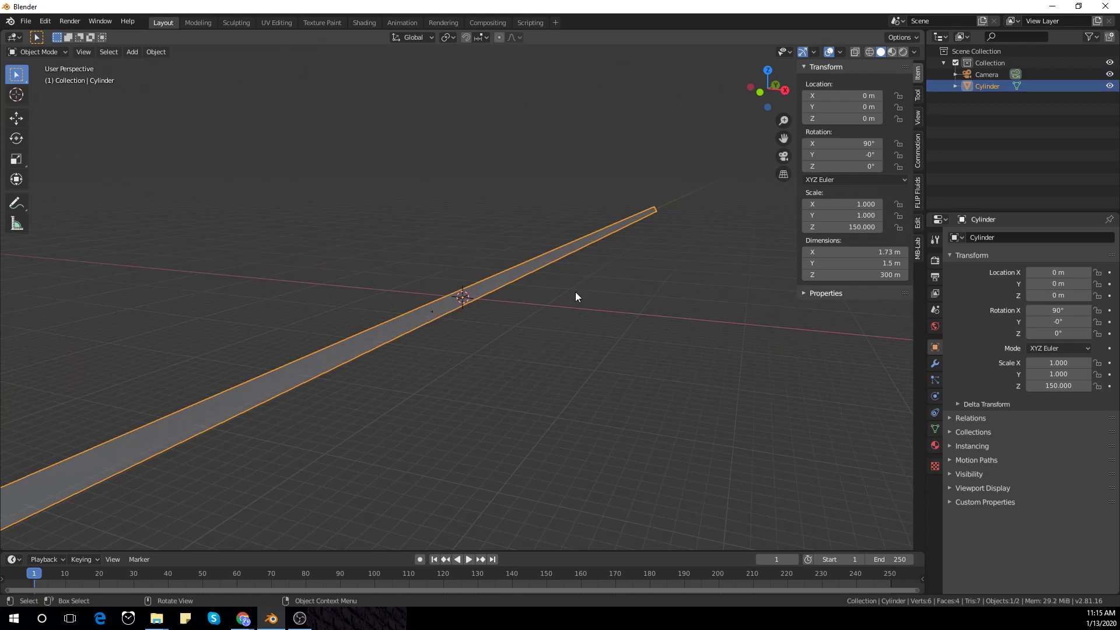
{"action": "scroll", "coordinate": [547, 254], "scroll_direction": "down", "scroll_amount": 1}
{"action": "scroll", "coordinate": [548, 255], "scroll_direction": "up", "scroll_amount": 2}
Step: Set the prism's Z scale to 15
{"action": "left_click", "coordinate": [862, 227]}
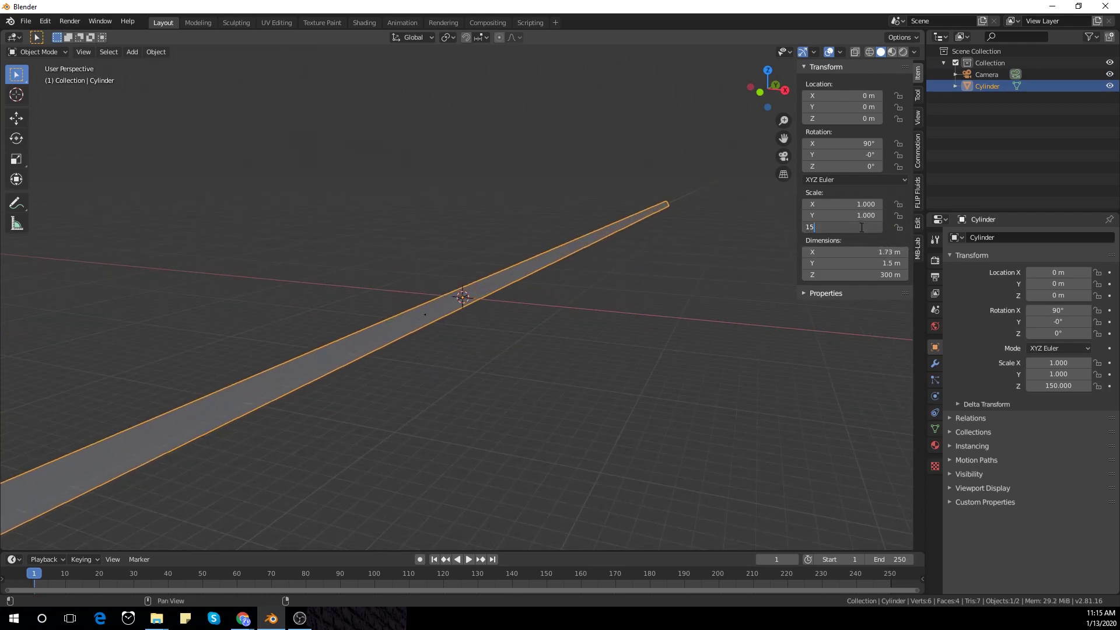
{"action": "type", "text": "15"}
{"action": "key", "text": "Return"}
{"action": "scroll", "coordinate": [482, 344], "scroll_direction": "up", "scroll_amount": 5}
{"action": "middle_click_drag", "start_coordinate": [482, 345], "coordinate": [473, 347]}
Step: Set the camera's Y location to -15 m and its focal length to 28 mm, looking through the camera
{"action": "left_click", "coordinate": [340, 351]}
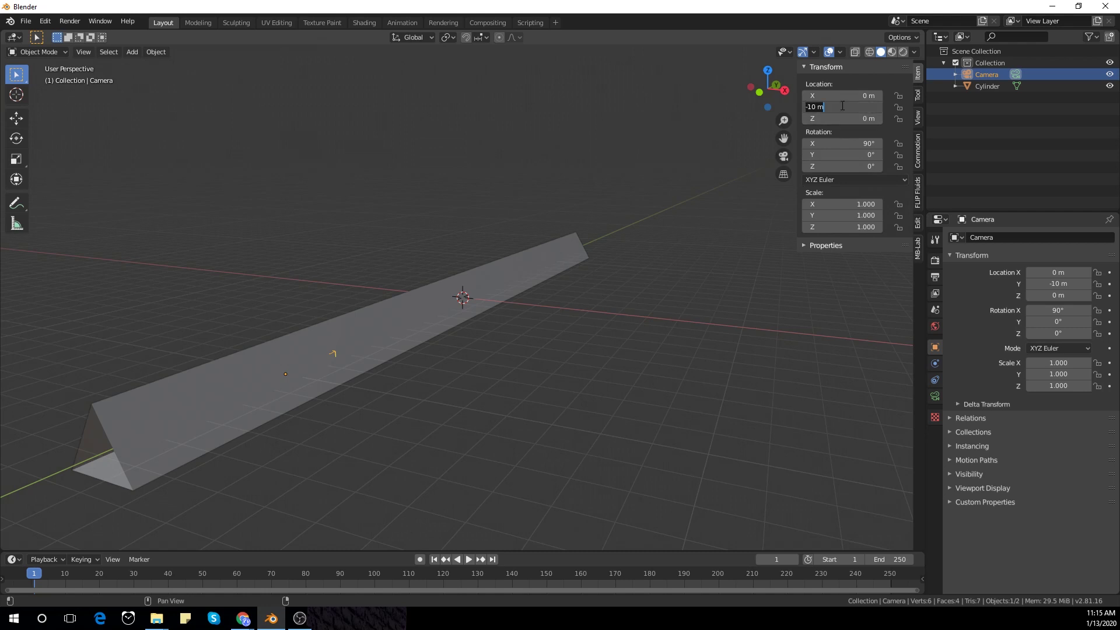
{"action": "key", "text": "KP_0"}
{"action": "scroll", "coordinate": [583, 310], "scroll_direction": "up", "scroll_amount": 5}
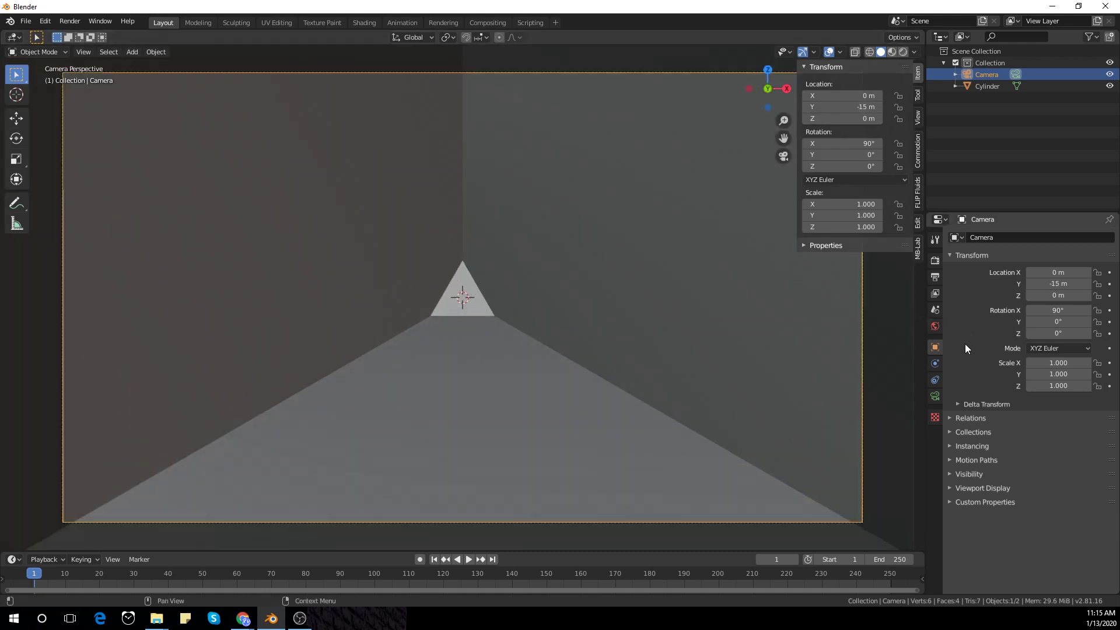
{"action": "left_click", "coordinate": [935, 396]}
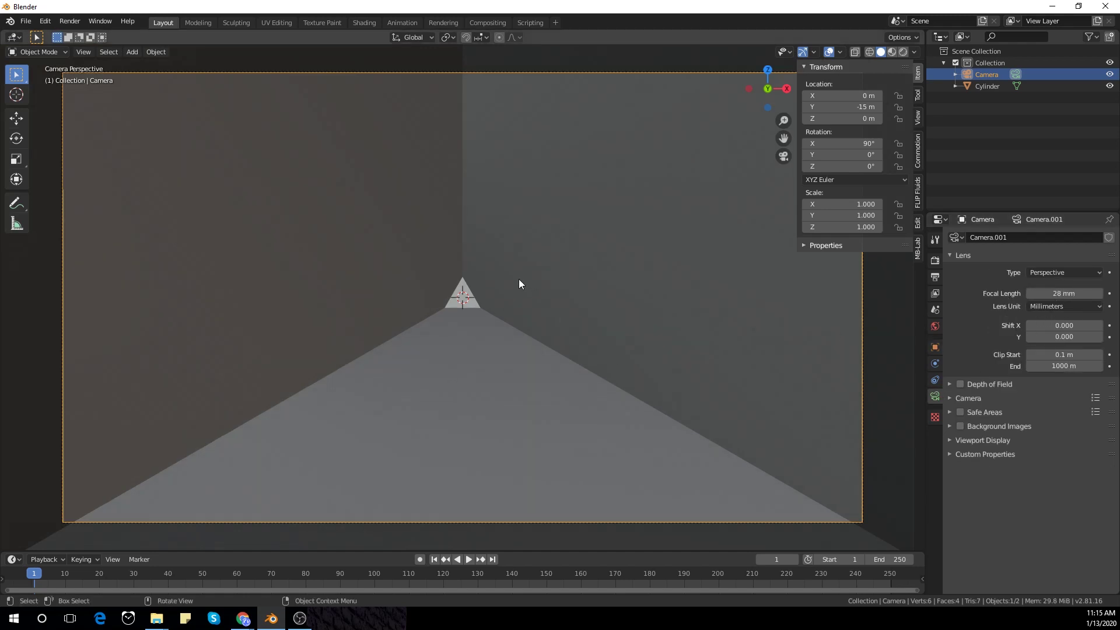
Step: Select the prism and show the camera view with rendered viewport shading
{"action": "left_click", "coordinate": [391, 260]}
{"action": "scroll", "coordinate": [559, 299], "scroll_direction": "down", "scroll_amount": 4}
{"action": "middle_click_drag", "start_coordinate": [560, 300], "coordinate": [558, 296]}
{"action": "key", "text": "KP_0"}
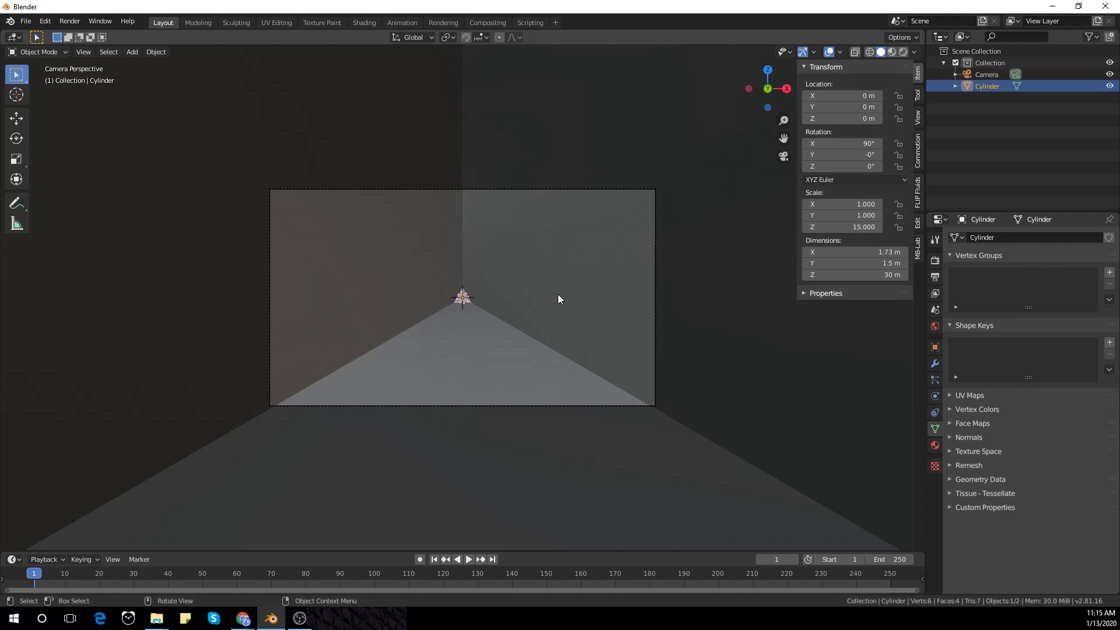
{"action": "scroll", "coordinate": [557, 293], "scroll_direction": "up", "scroll_amount": 4}
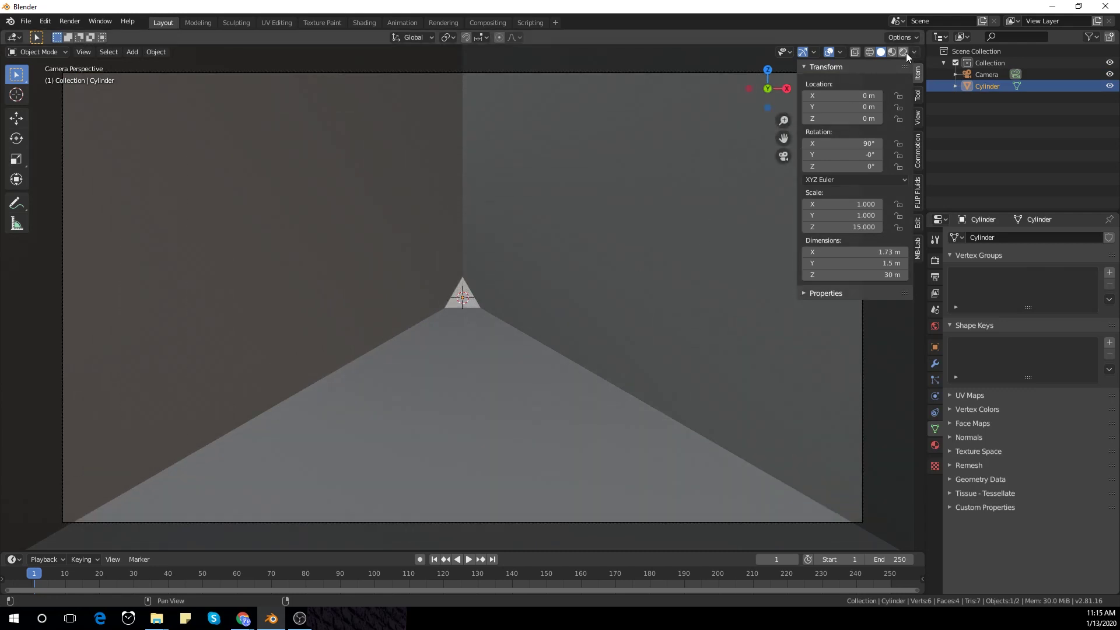
{"action": "left_click", "coordinate": [904, 52]}
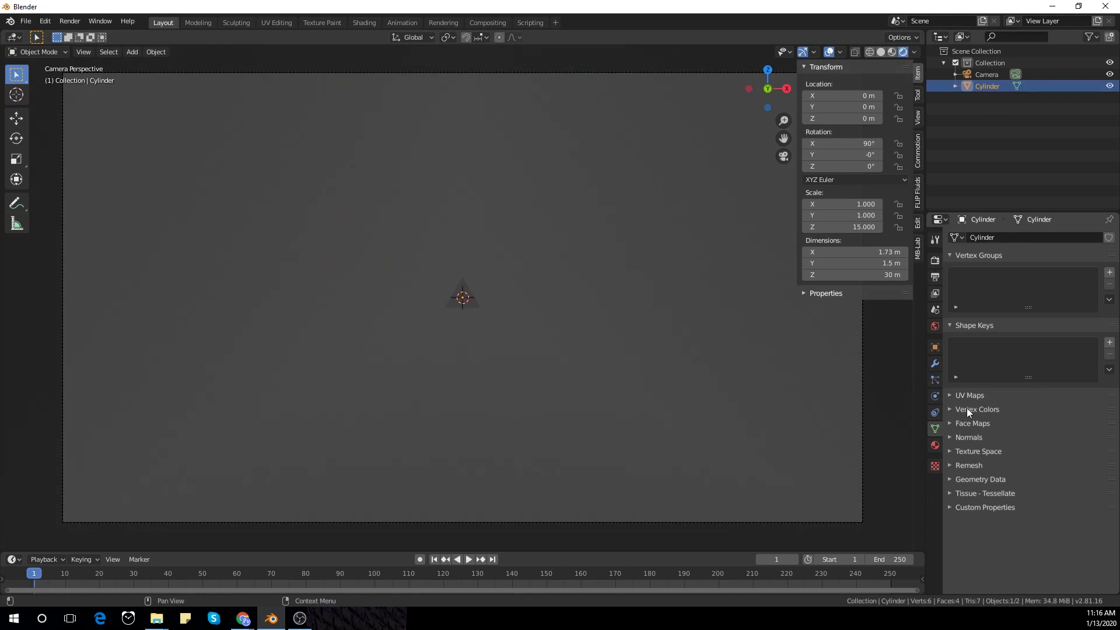
Step: Give the prism a new Principled BSDF material with Metallic 1.000 and Roughness 0.000
{"action": "left_click", "coordinate": [935, 362]}
{"action": "left_click", "coordinate": [1057, 238]}
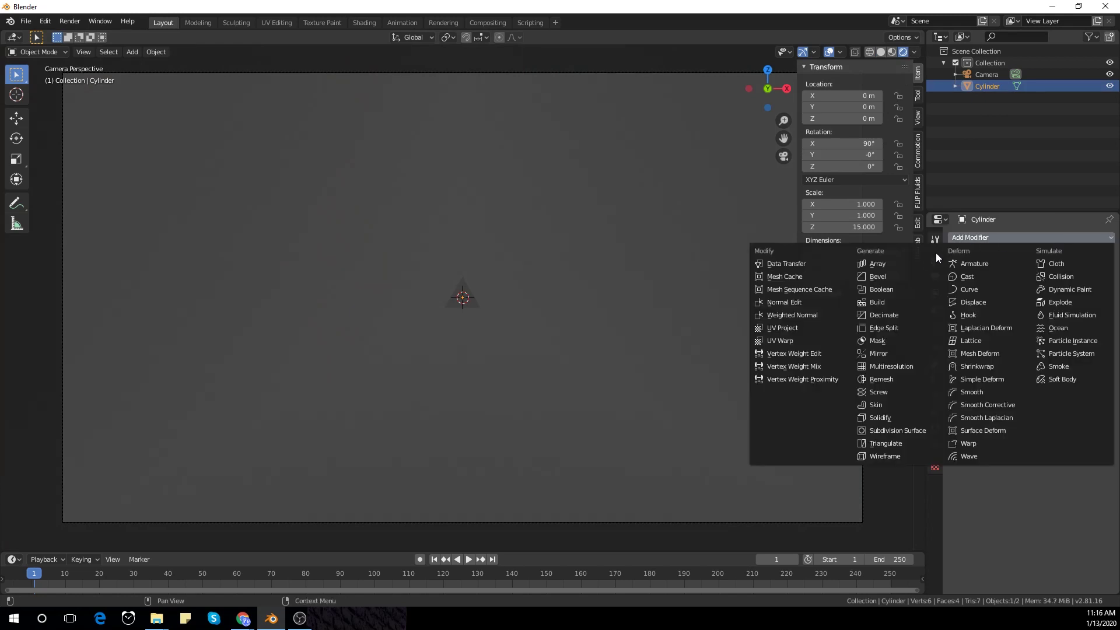
{"action": "left_click", "coordinate": [935, 445]}
{"action": "left_click", "coordinate": [1026, 287]}
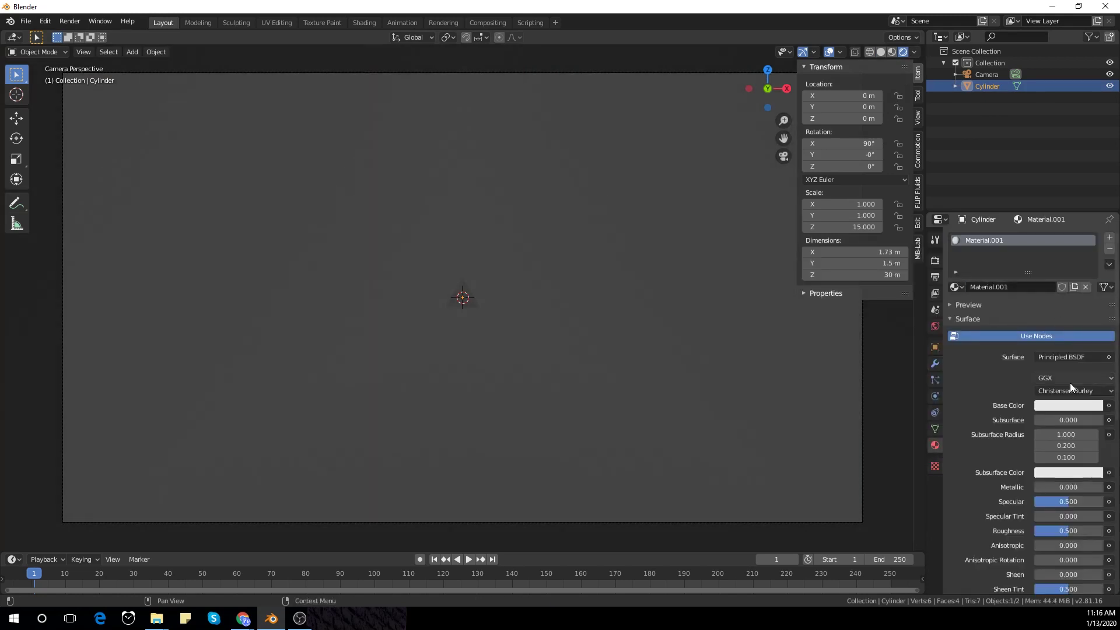
{"action": "left_click_drag", "start_coordinate": [1063, 487], "coordinate": [1101, 488]}
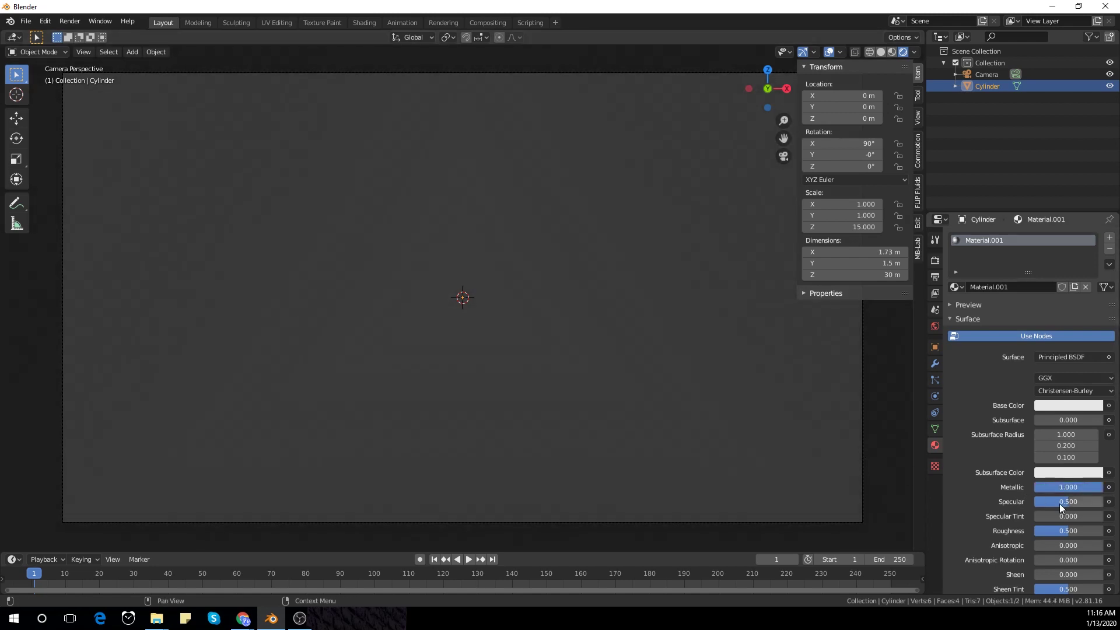
{"action": "left_click_drag", "start_coordinate": [1068, 532], "coordinate": [1035, 532]}
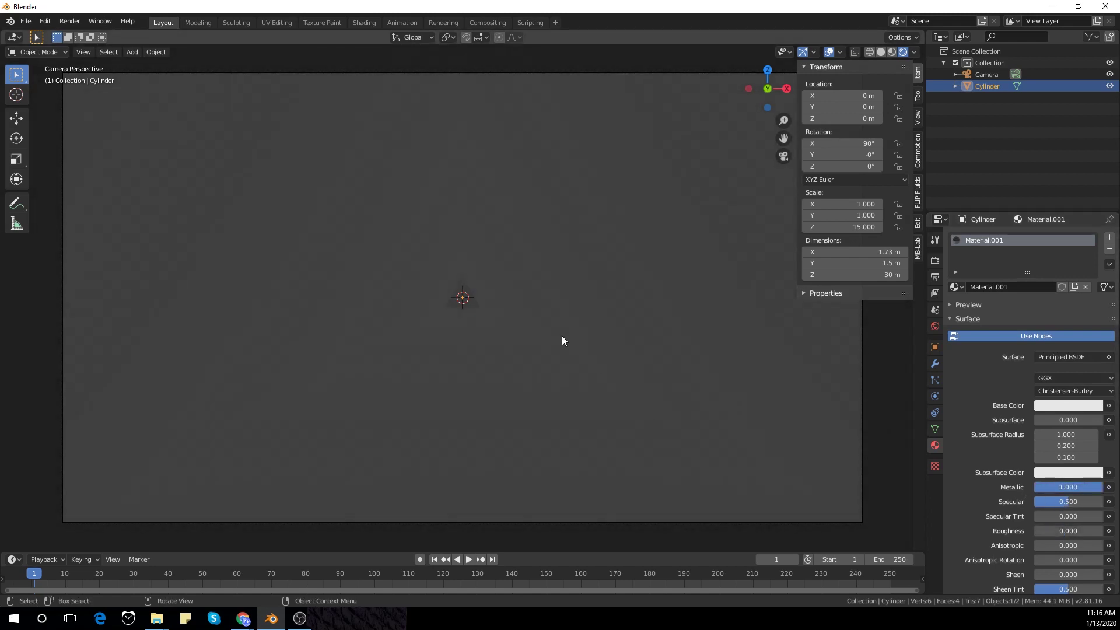
Step: Bevel all edges of the prism in Edit Mode with one segment about 0.02 m wide
{"action": "key", "text": "alt+Tab"}
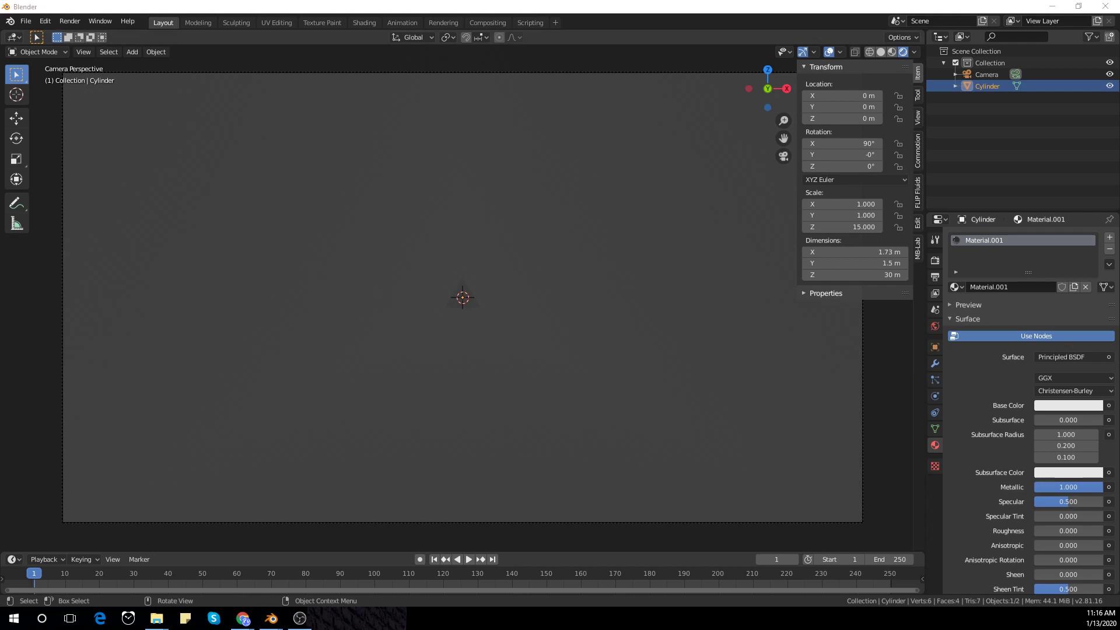
{"action": "middle_click_drag", "start_coordinate": [569, 219], "coordinate": [493, 276]}
{"action": "key", "text": "Tab"}
{"action": "key", "text": "a"}
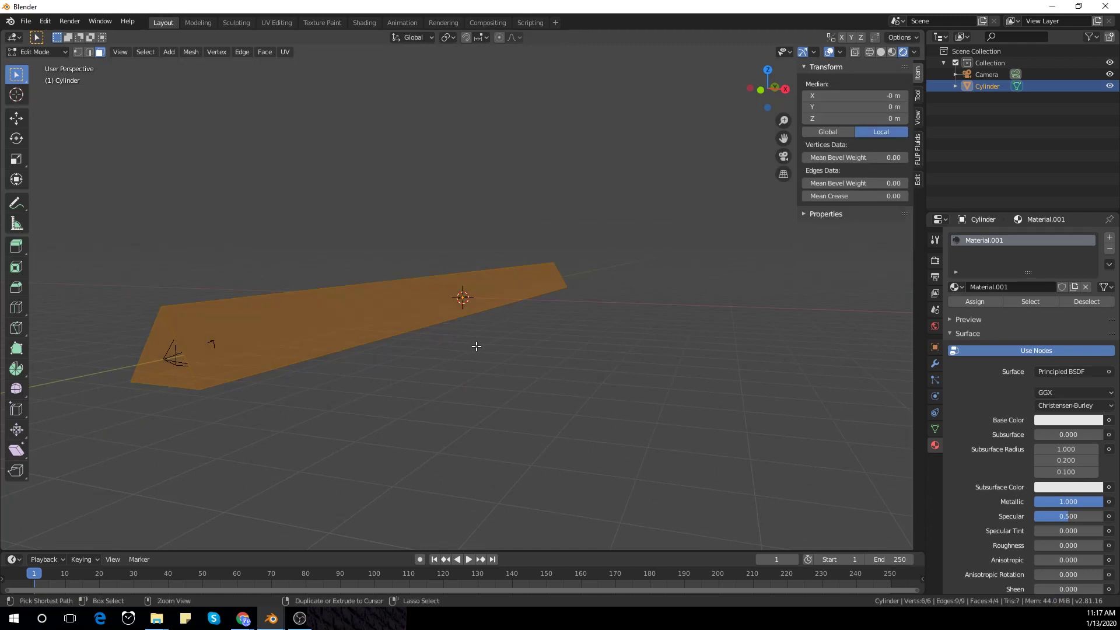
{"action": "key", "text": "ctrl+b"}
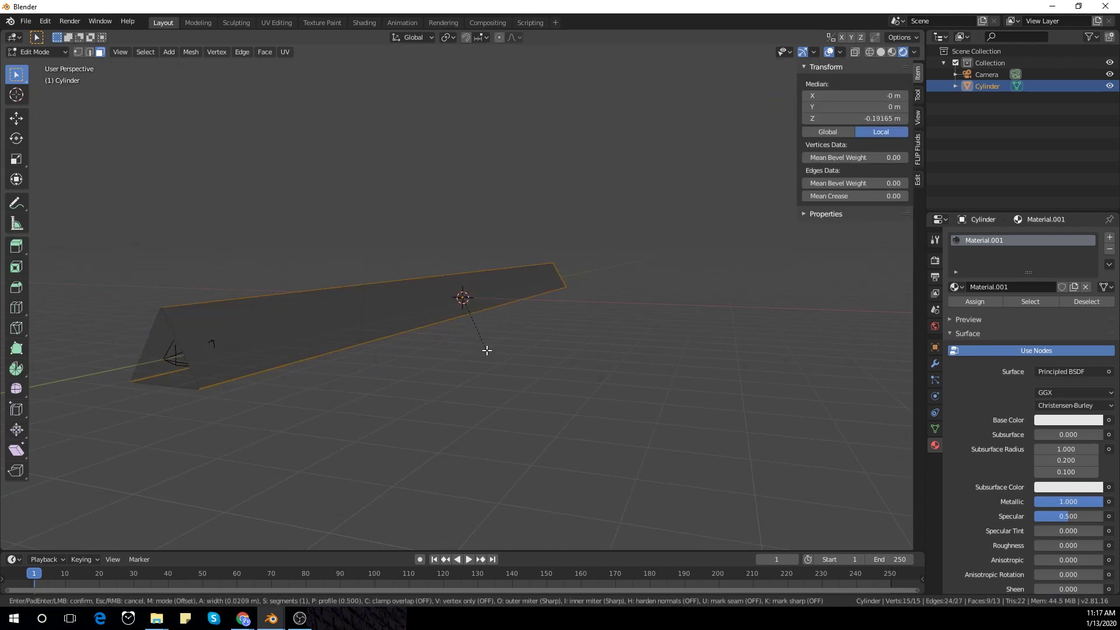
{"action": "left_click", "coordinate": [487, 350]}
Step: Add a second material with an Emission surface, assign it to the bevelled edge faces, and return to Object Mode in camera view
{"action": "left_click", "coordinate": [1109, 237]}
{"action": "left_click", "coordinate": [1059, 310]}
{"action": "left_click", "coordinate": [1066, 397]}
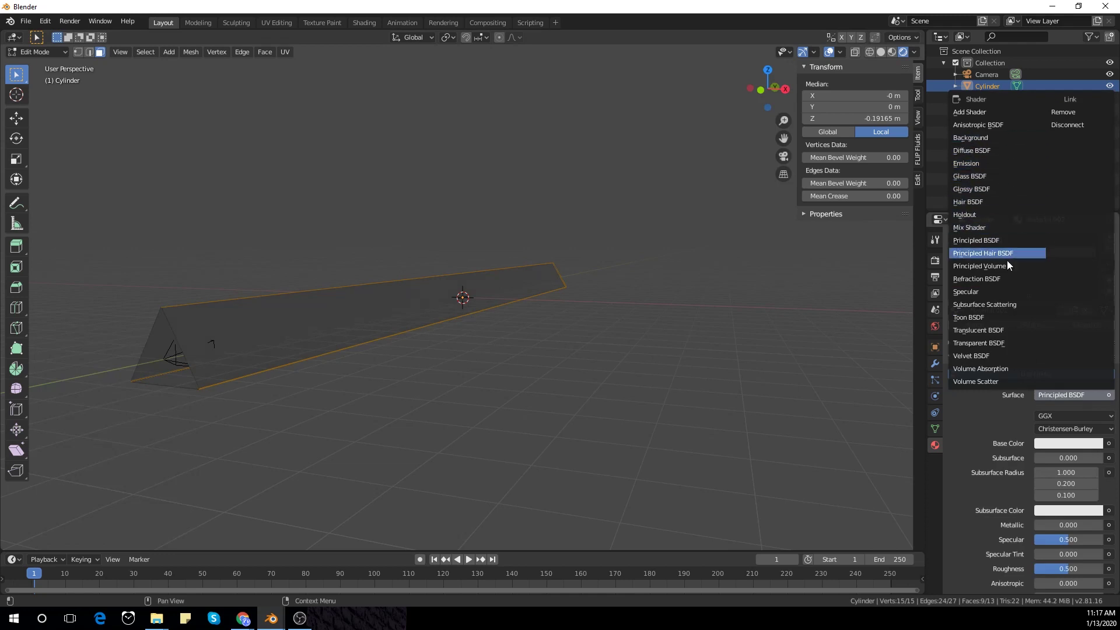
{"action": "left_click", "coordinate": [990, 164]}
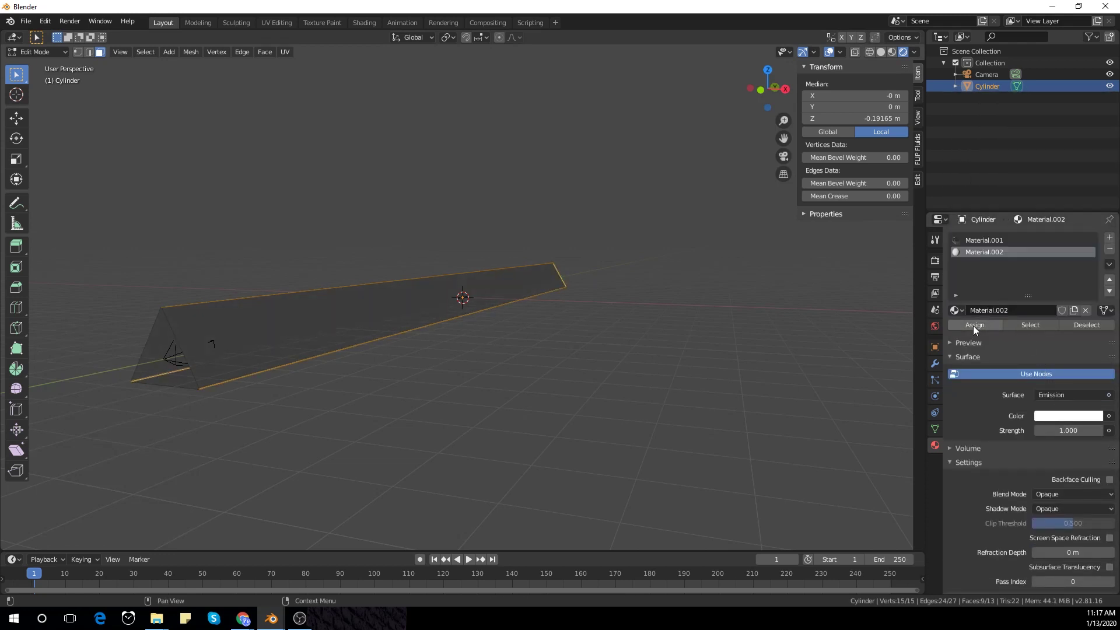
{"action": "key", "text": "KP_0"}
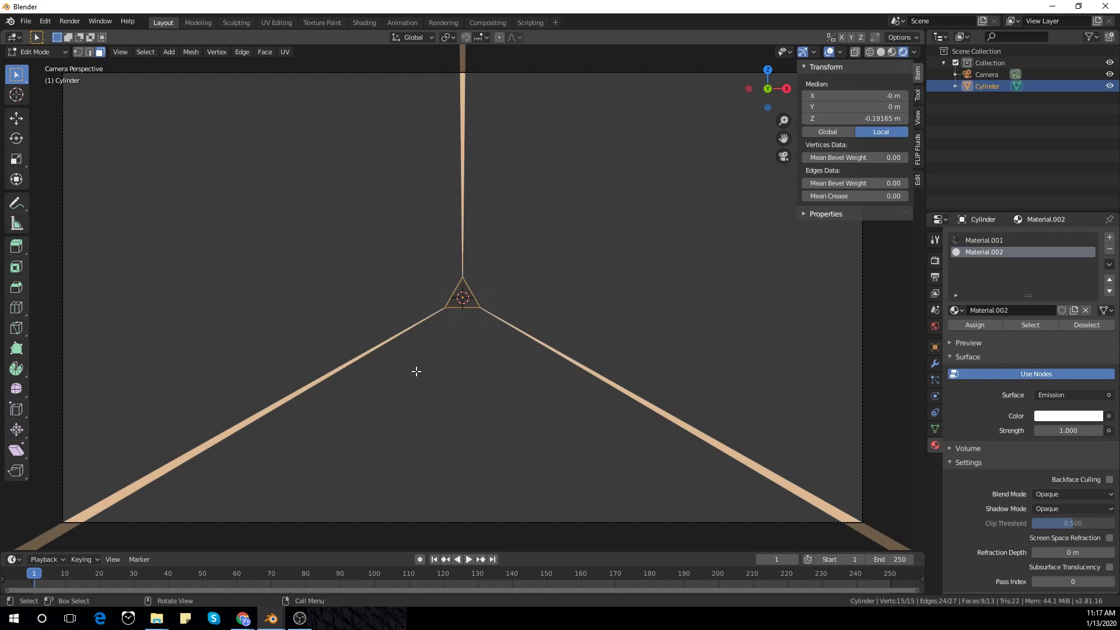
{"action": "key", "text": "Tab"}
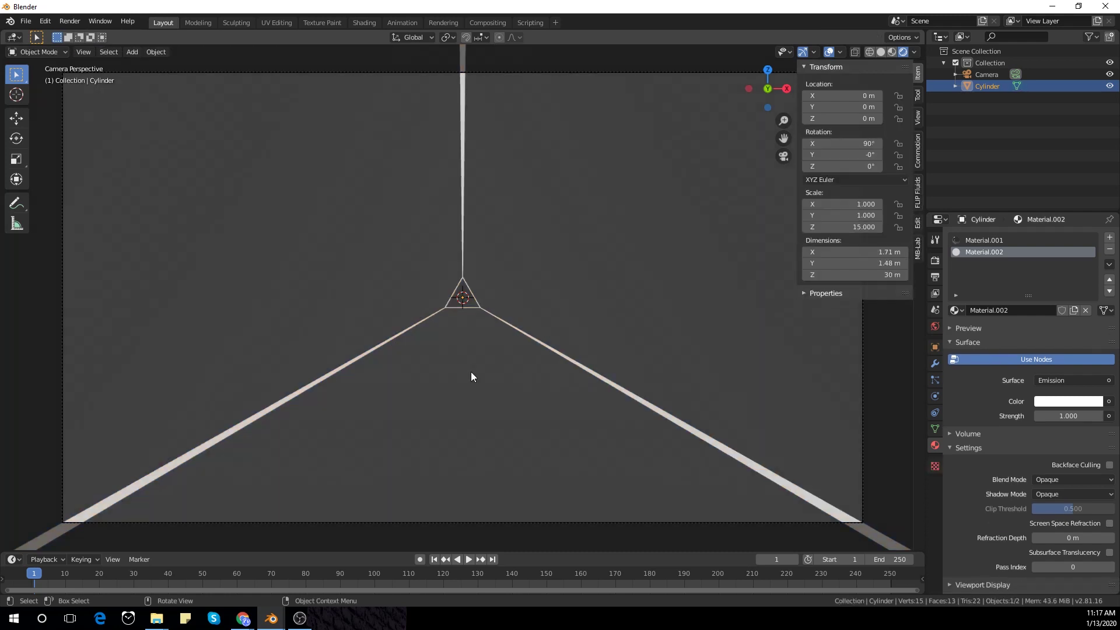
Step: Enable Ambient Occlusion, Bloom and Screen Space Reflections for Eevee, with Refraction on and Half Res Trace off
{"action": "left_click", "coordinate": [993, 240]}
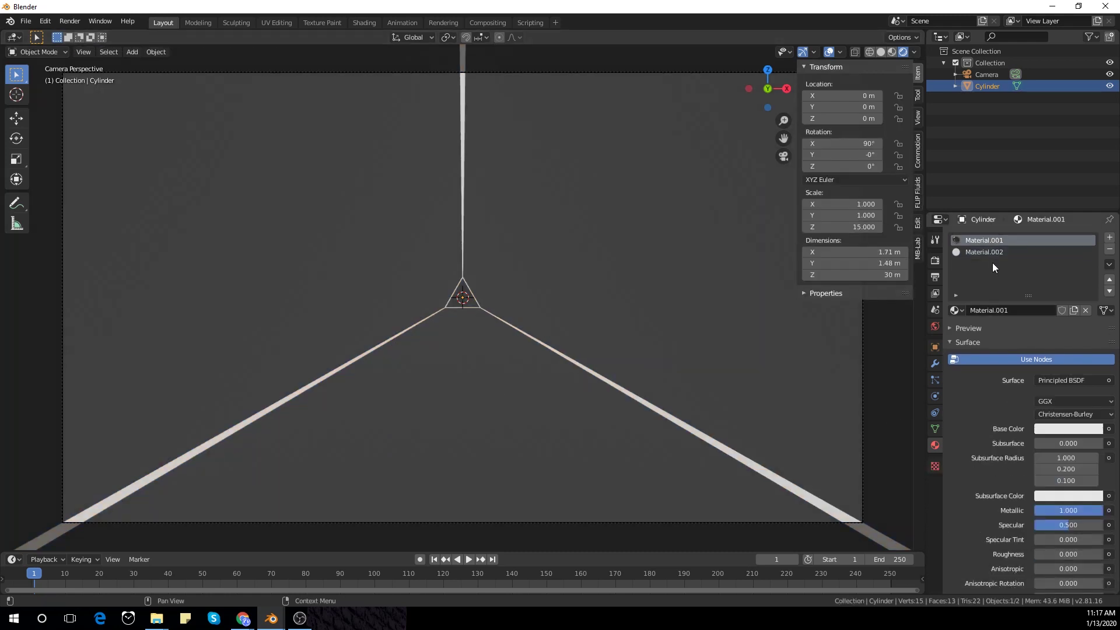
{"action": "left_click", "coordinate": [934, 260]}
{"action": "left_click", "coordinate": [960, 316]}
{"action": "left_click", "coordinate": [960, 330]}
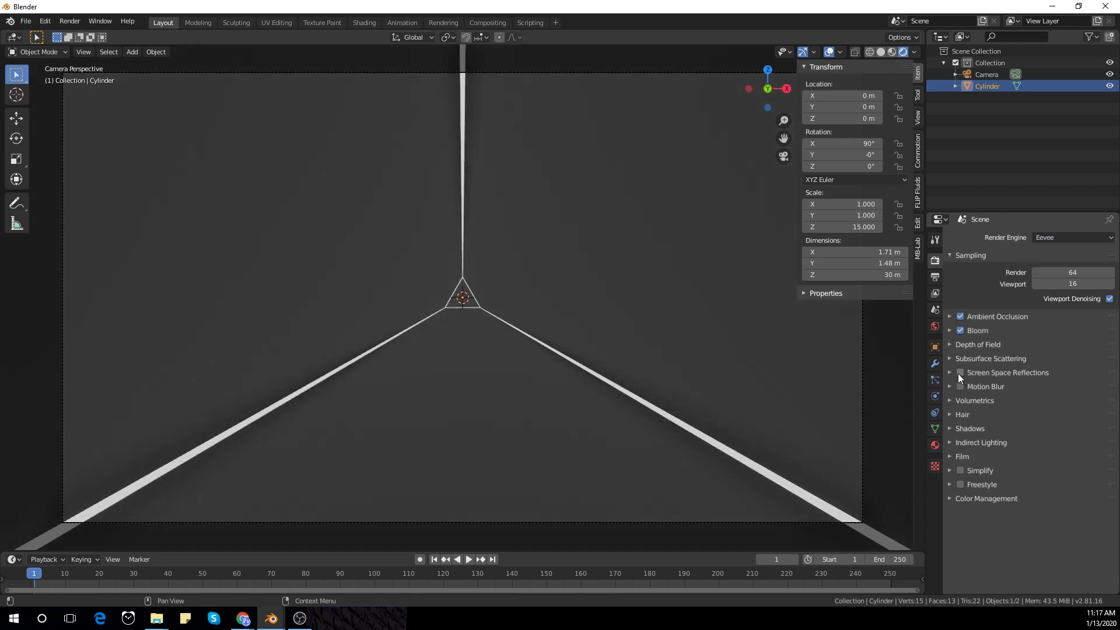
{"action": "left_click", "coordinate": [959, 373]}
{"action": "left_click", "coordinate": [989, 373]}
{"action": "left_click", "coordinate": [1098, 389]}
{"action": "left_click", "coordinate": [1098, 402]}
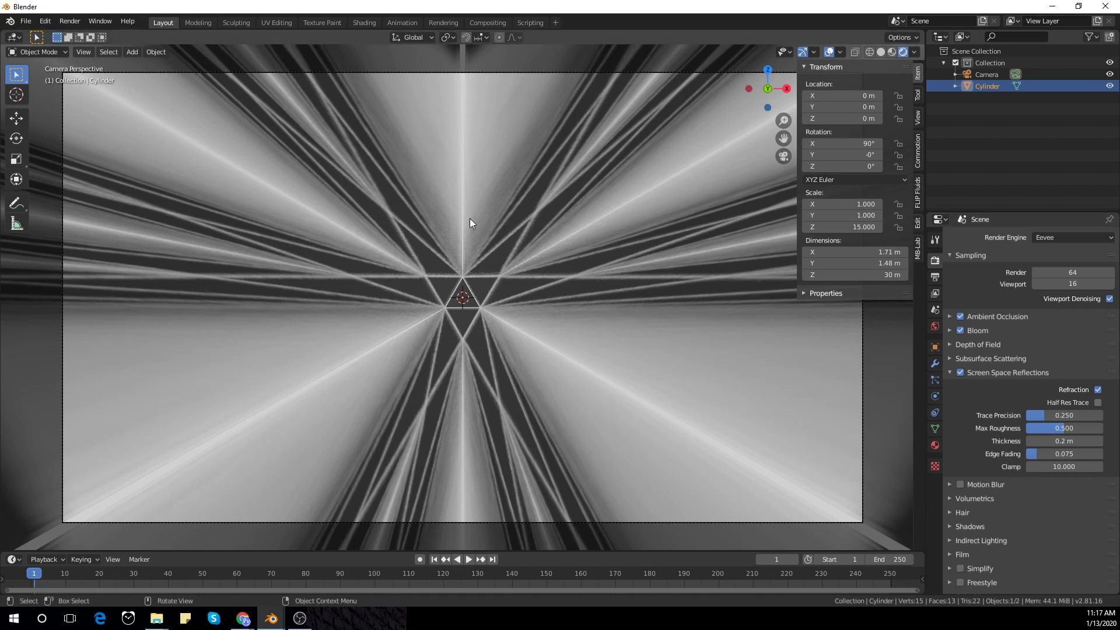
Step: Duplicate the prism in place, flip the copy by scaling it -1 along the global Z axis, and return to the camera view
{"action": "key", "text": "KP_0"}
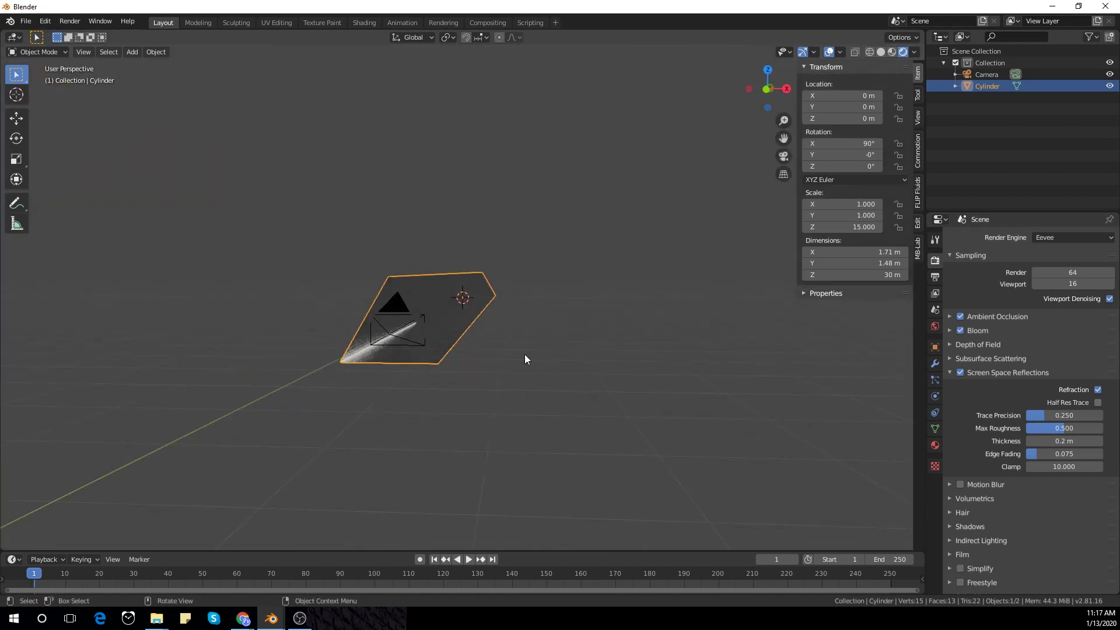
{"action": "key", "text": "shift+d"}
{"action": "right_click", "coordinate": [541, 351]}
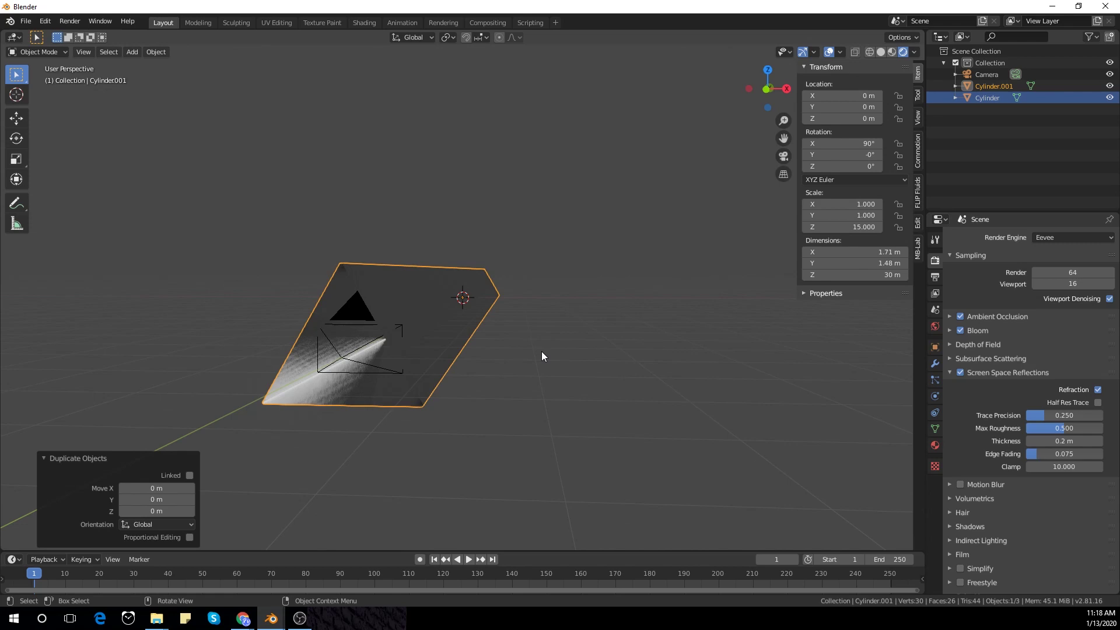
{"action": "key", "text": "s"}
{"action": "type", "text": "xx"}
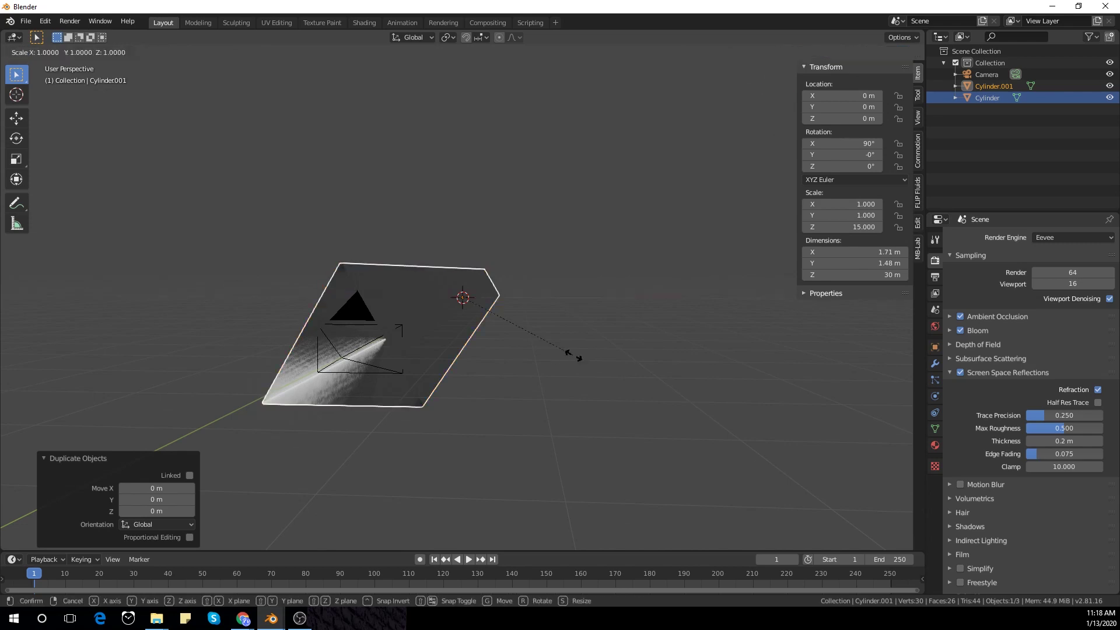
{"action": "type", "text": "z-1"}
{"action": "key", "text": "Return"}
{"action": "key", "text": "KP_0"}
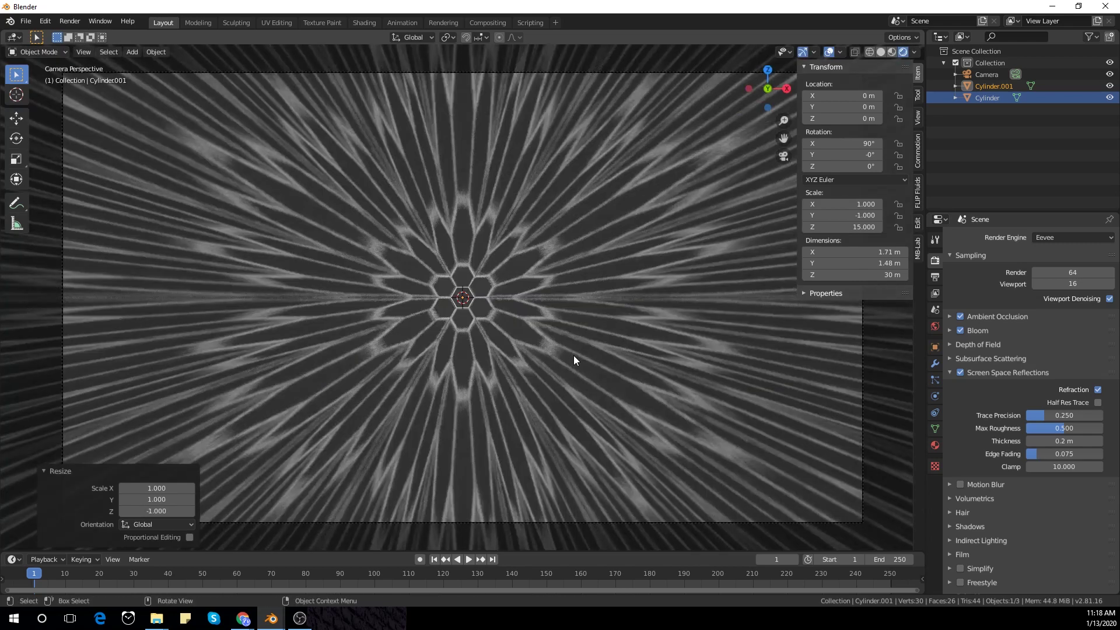
{"action": "key", "text": "s"}
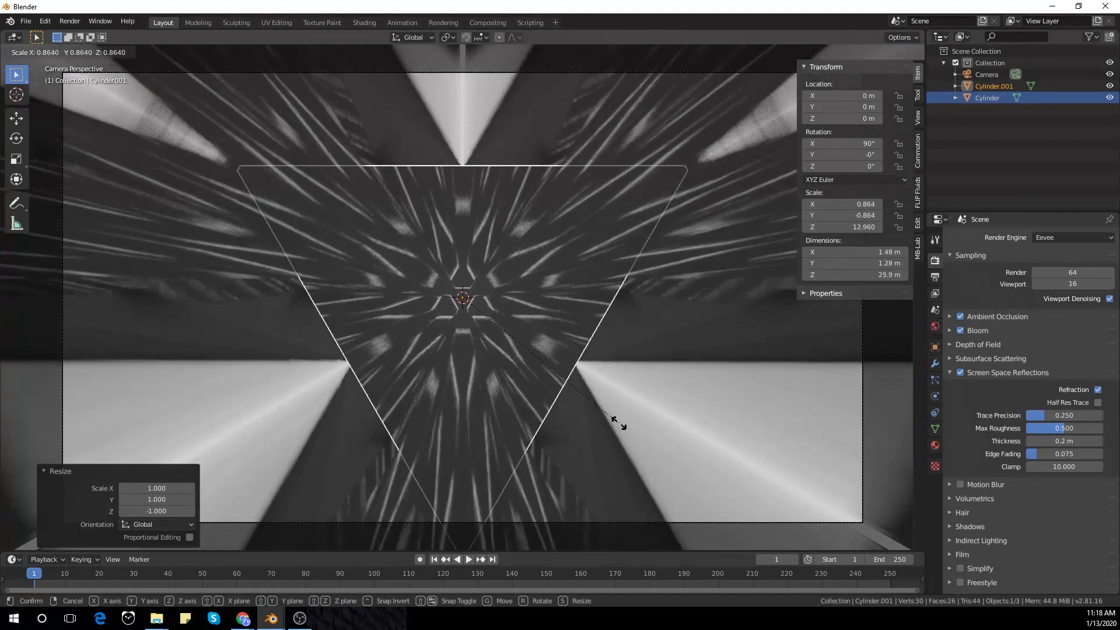
{"action": "key", "text": "Escape"}
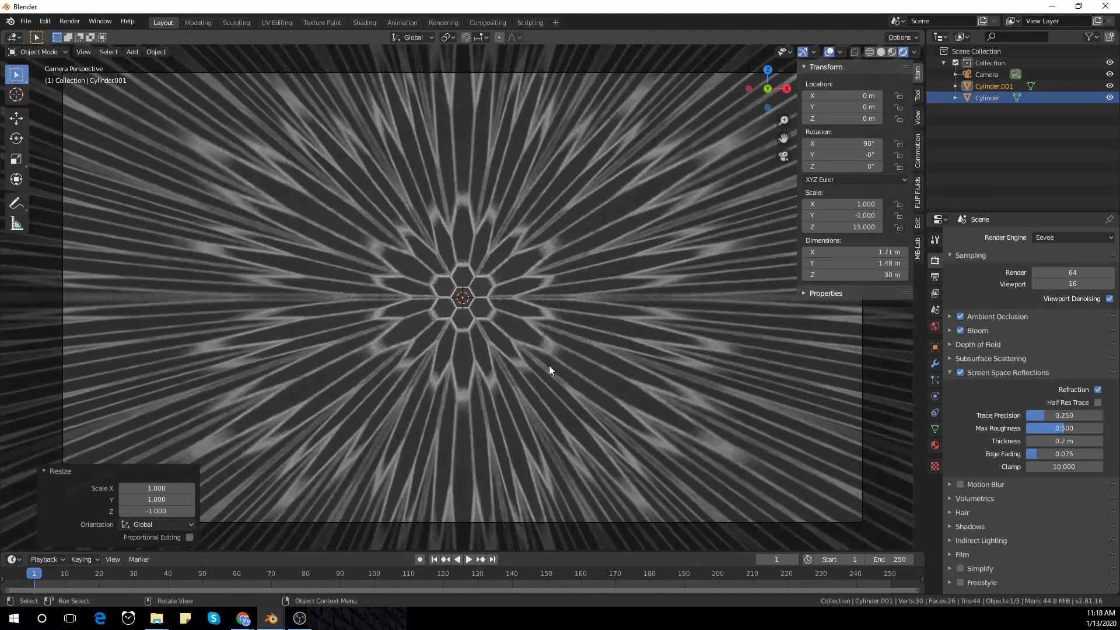
Step: Give the edge emission material Material.002 a light blue colour and set its strength to 10
{"action": "left_click", "coordinate": [934, 445]}
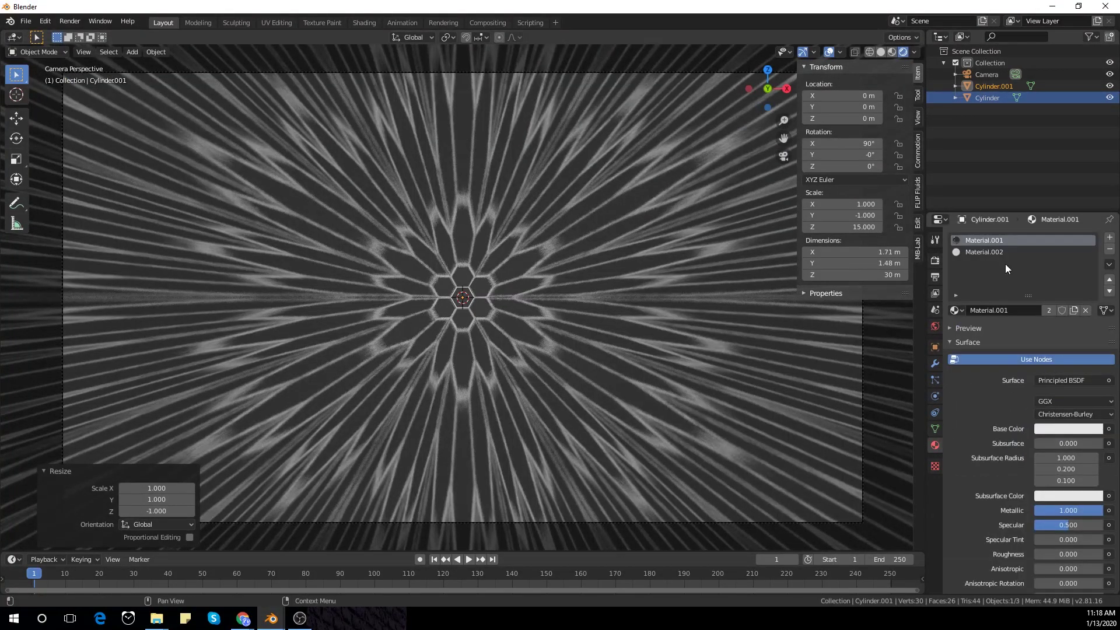
{"action": "left_click", "coordinate": [1070, 400]}
{"action": "left_click_drag", "start_coordinate": [1046, 269], "coordinate": [1052, 260]}
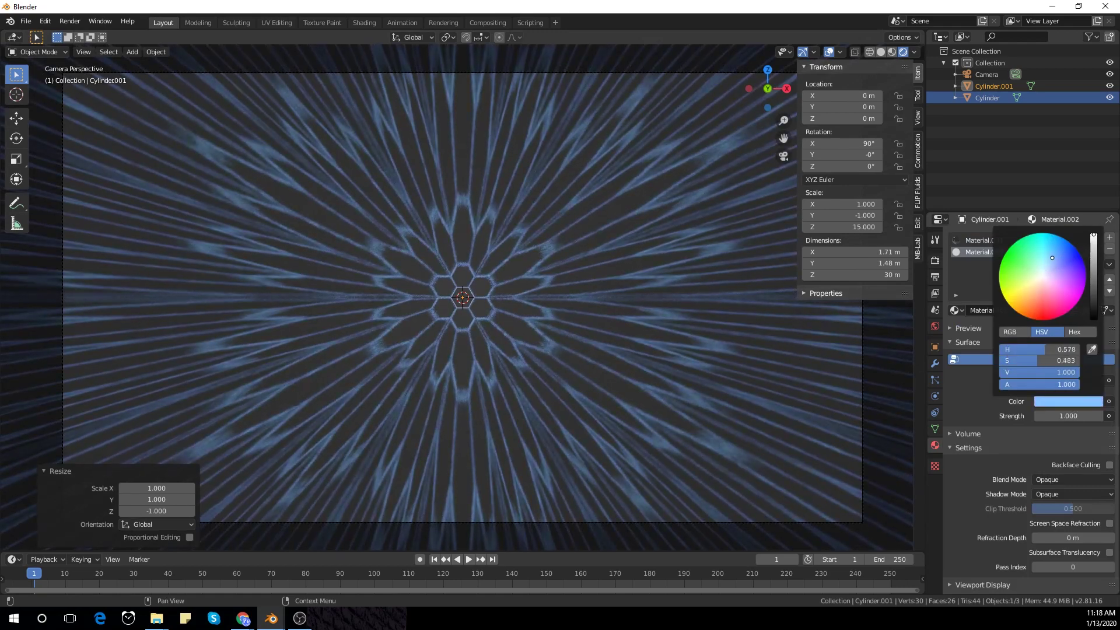
{"action": "left_click", "coordinate": [1065, 412]}
{"action": "type", "text": "10"}
{"action": "key", "text": "Return"}
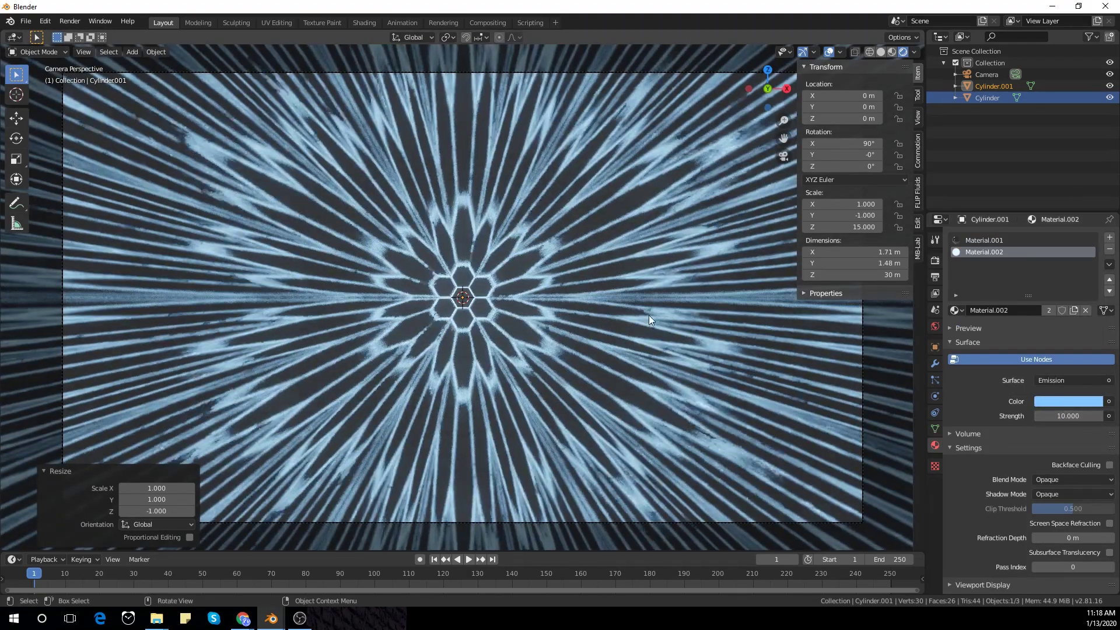
Step: Shorten both prisms by setting their Z scale to 10
{"action": "middle_click_drag", "start_coordinate": [719, 216], "coordinate": [601, 285]}
{"action": "left_click_drag", "start_coordinate": [600, 285], "coordinate": [496, 375]}
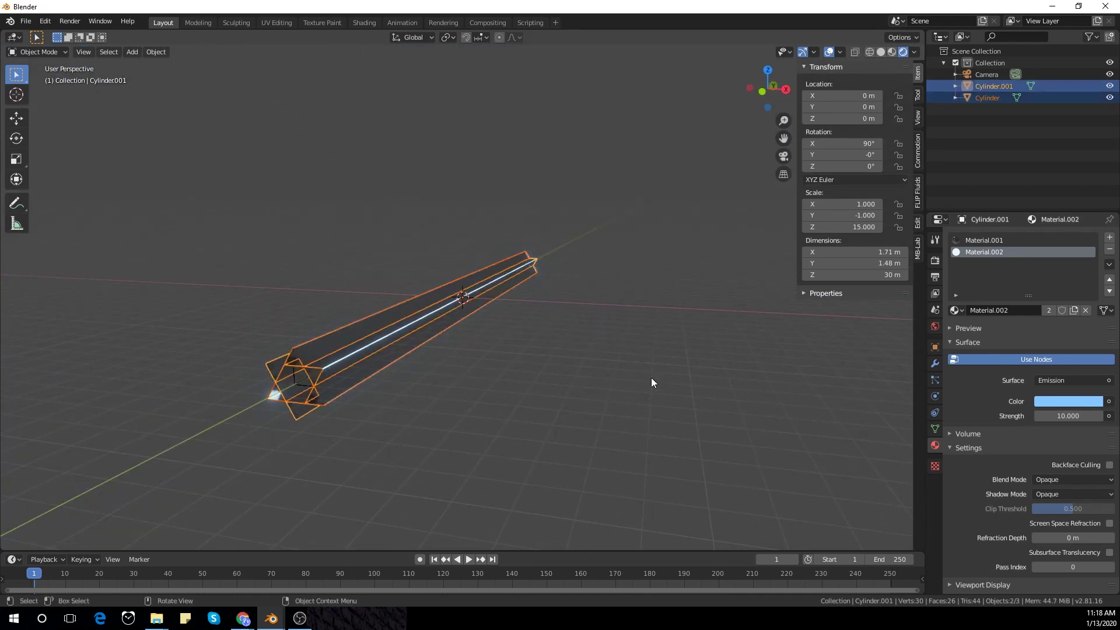
{"action": "key", "text": "ctrl+z"}
{"action": "key", "text": "ctrl+shift+z"}
{"action": "key", "text": "Return"}
{"action": "left_click", "coordinate": [348, 342]}
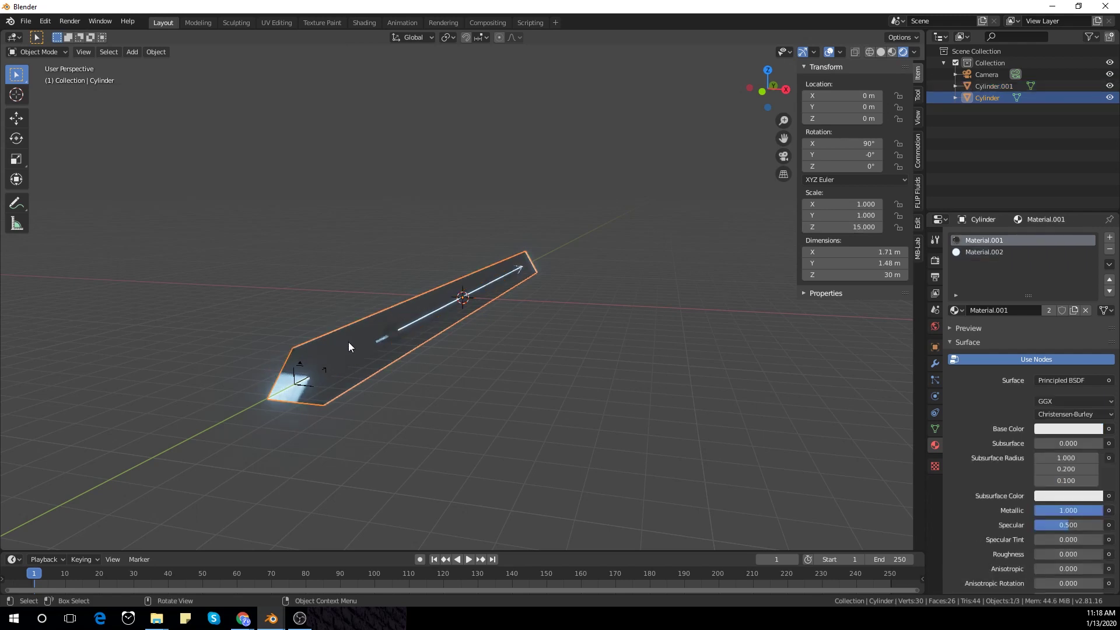
{"action": "key", "text": "Return"}
{"action": "left_click_drag", "start_coordinate": [279, 340], "coordinate": [339, 408]}
{"action": "left_click", "coordinate": [471, 386]}
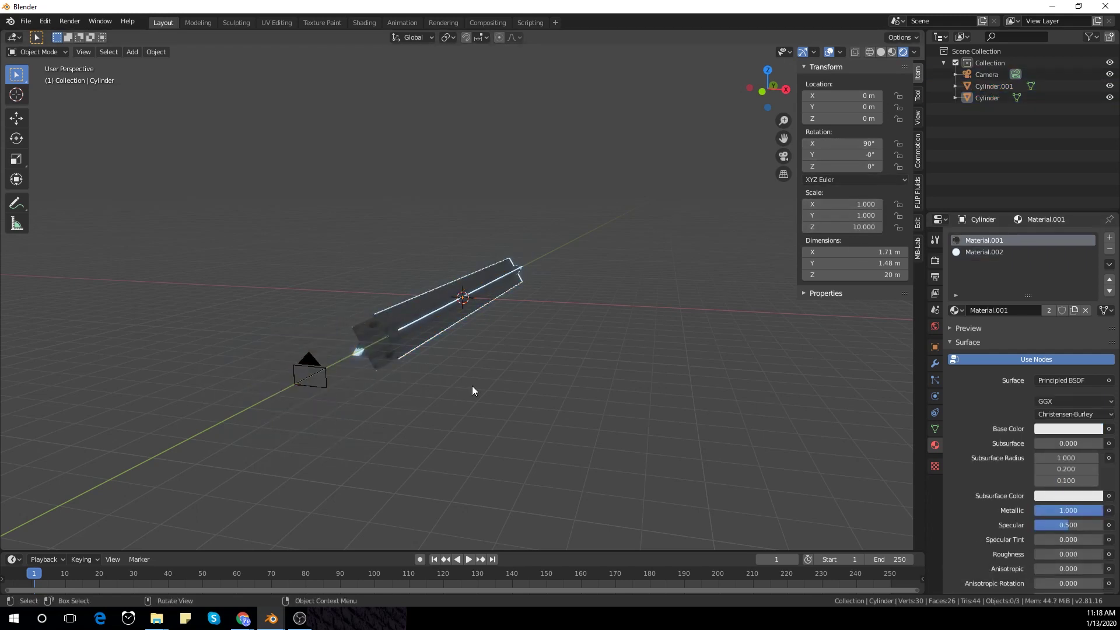
Step: Move the camera to -10 m on Y and return to the camera view
{"action": "middle_click_drag", "start_coordinate": [471, 386], "coordinate": [451, 386]}
{"action": "left_click", "coordinate": [218, 386]}
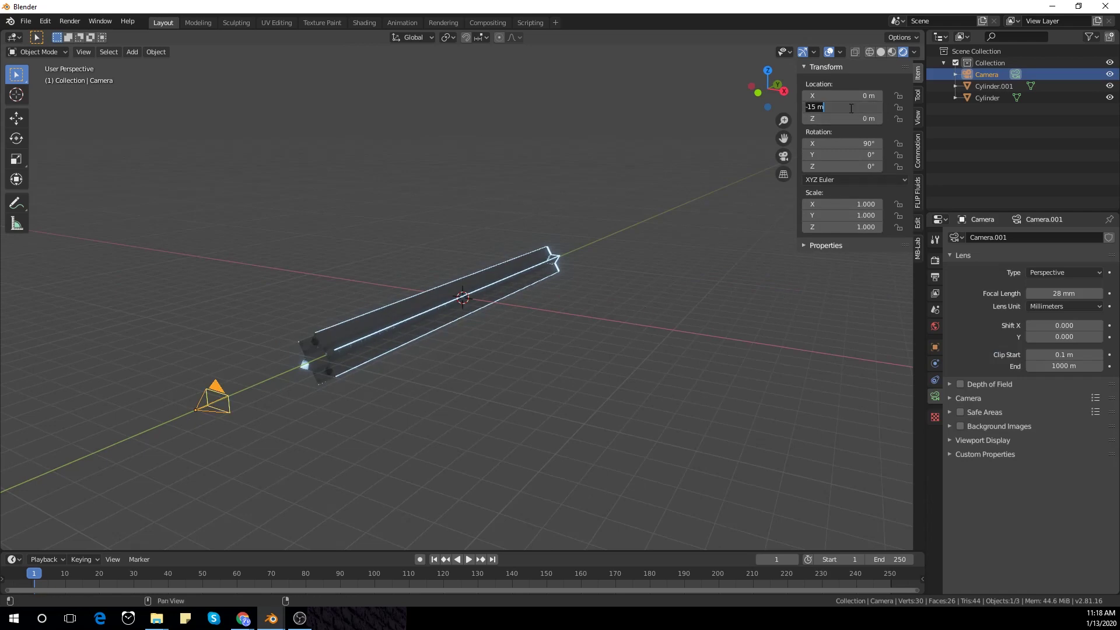
{"action": "left_click", "coordinate": [135, 208]}
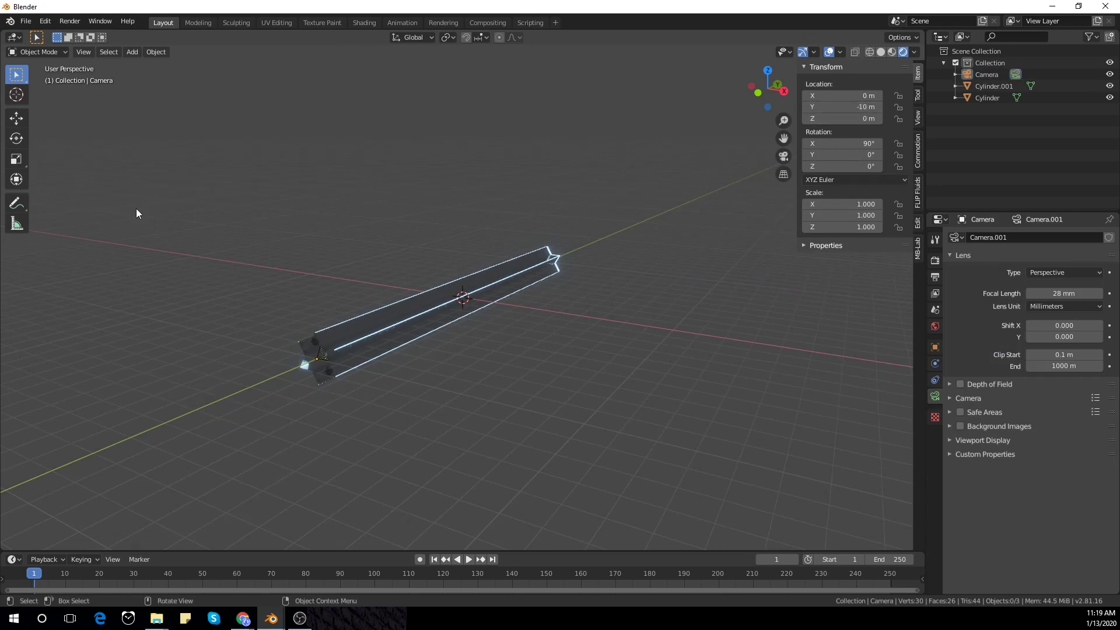
{"action": "key", "text": "KP_0"}
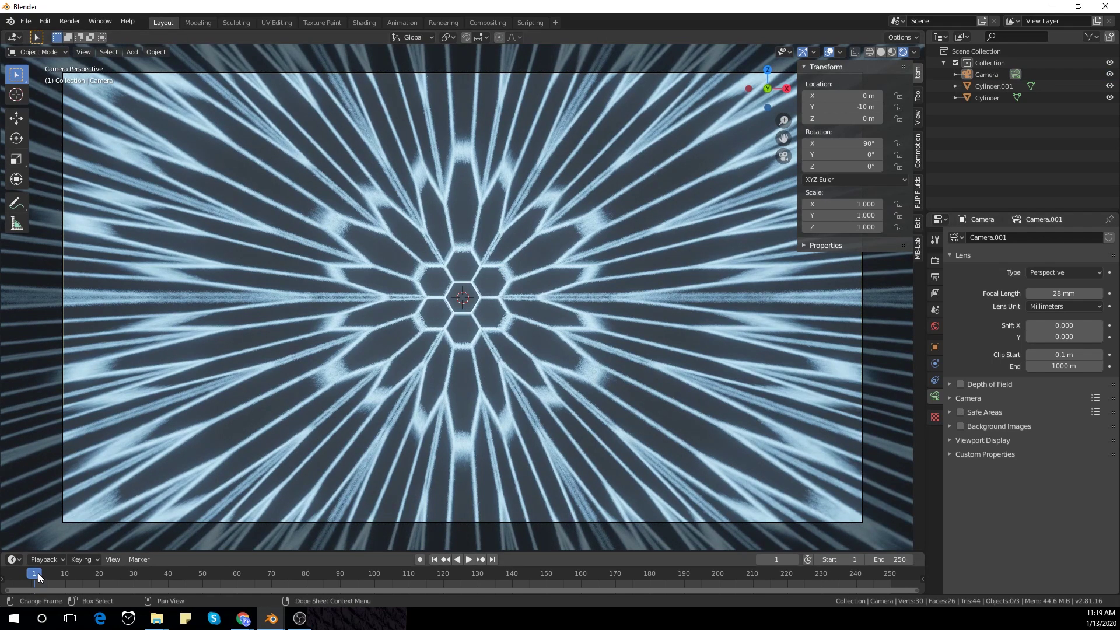
Step: Insert a LocRotScale keyframe on both the upright and the flipped prism at frame 1
{"action": "scroll", "coordinate": [428, 352], "scroll_direction": "down", "scroll_amount": 3}
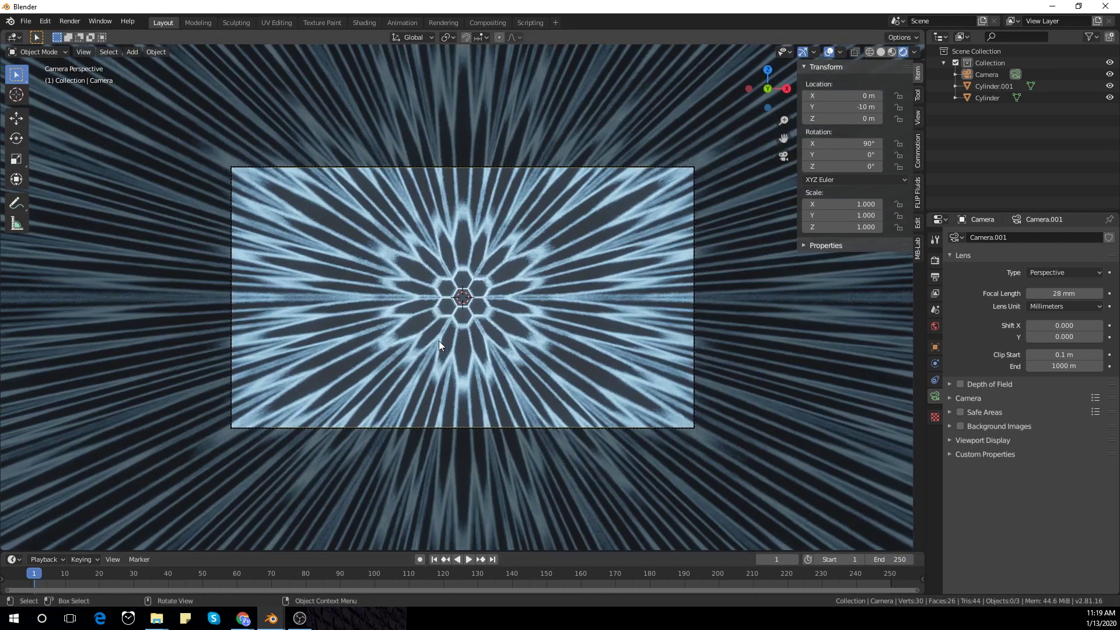
{"action": "middle_click_drag", "start_coordinate": [439, 340], "coordinate": [524, 381]}
{"action": "scroll", "coordinate": [519, 399], "scroll_direction": "down", "scroll_amount": 1}
{"action": "left_click", "coordinate": [519, 399]}
{"action": "key", "text": "KP_1"}
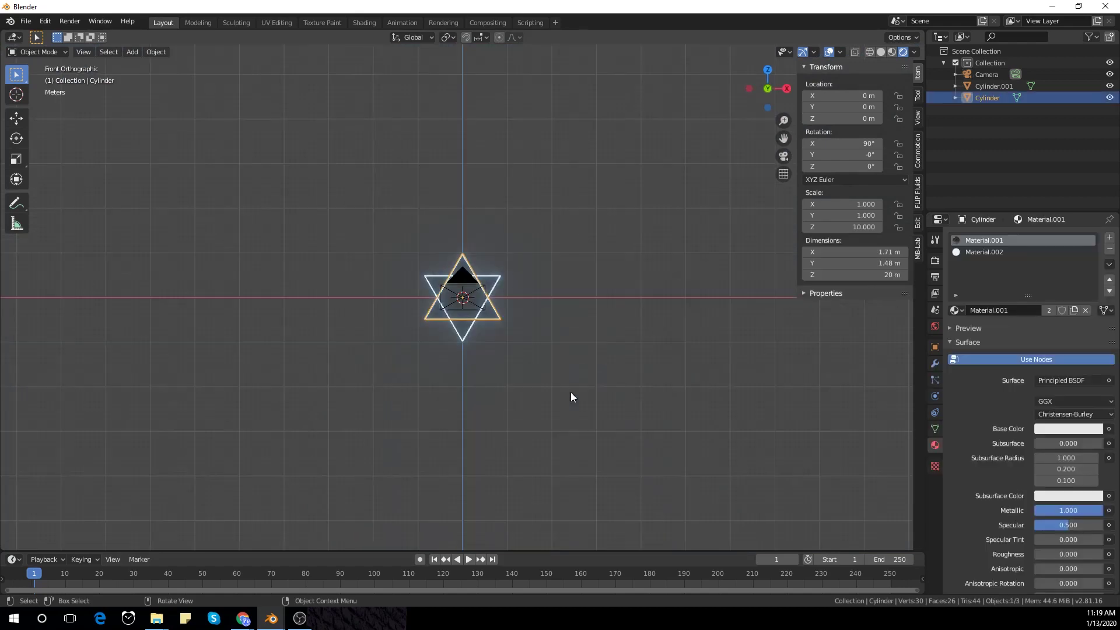
{"action": "key", "text": "KP_0"}
{"action": "key", "text": "i"}
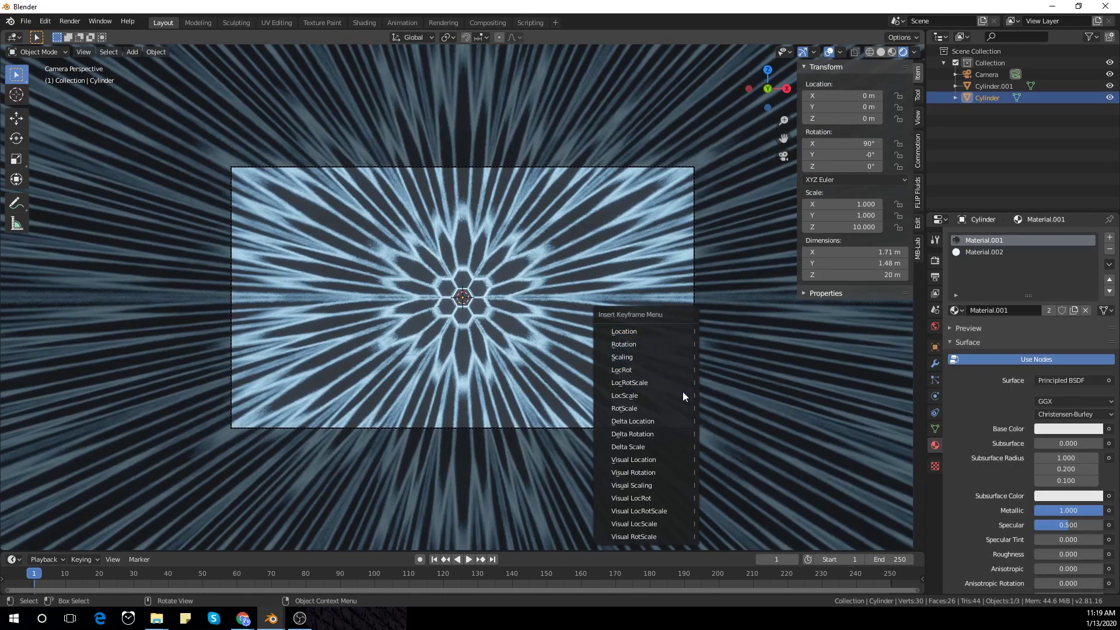
{"action": "left_click", "coordinate": [677, 385]}
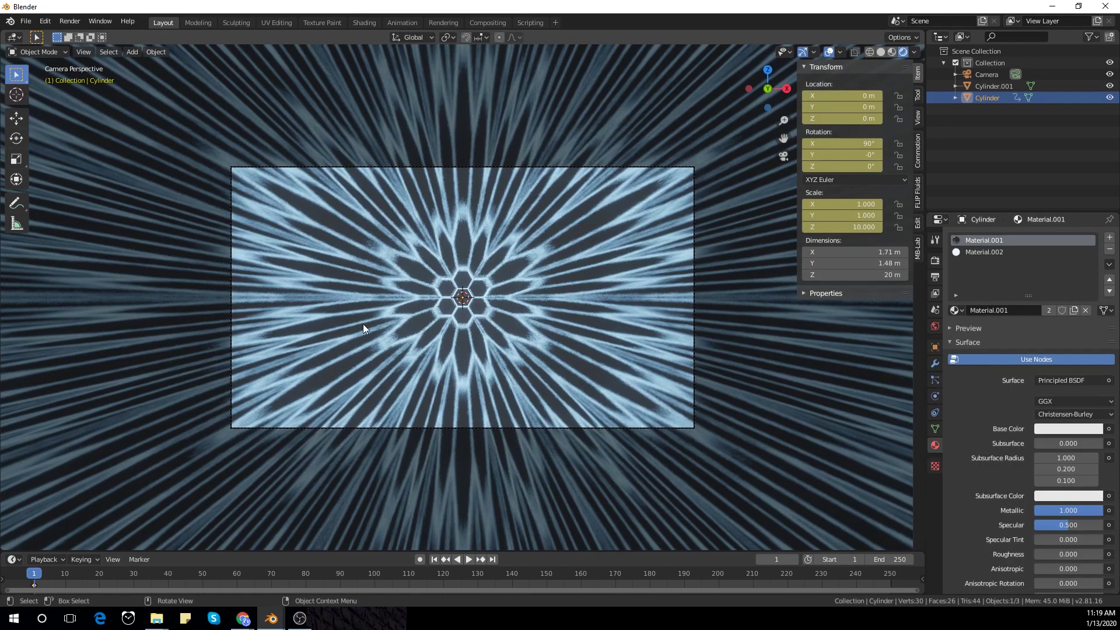
{"action": "left_click", "coordinate": [572, 299]}
{"action": "key", "text": "i"}
{"action": "left_click", "coordinate": [573, 300]}
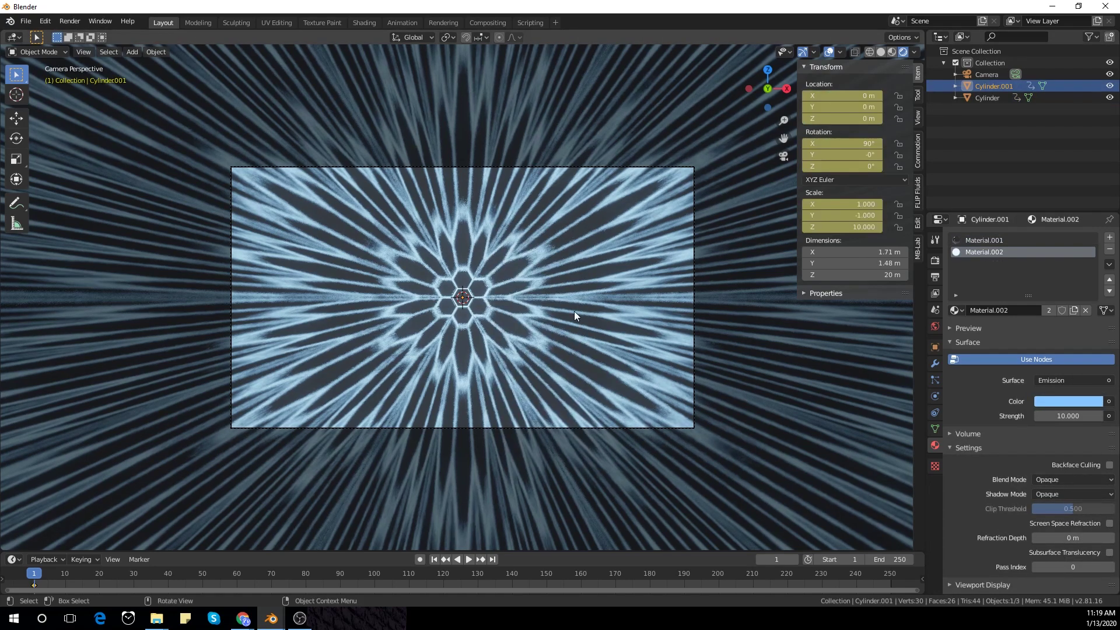
Step: Go to frame 250 and set the flipped prism's Y rotation to -360°
{"action": "left_click_drag", "start_coordinate": [36, 577], "coordinate": [888, 576]}
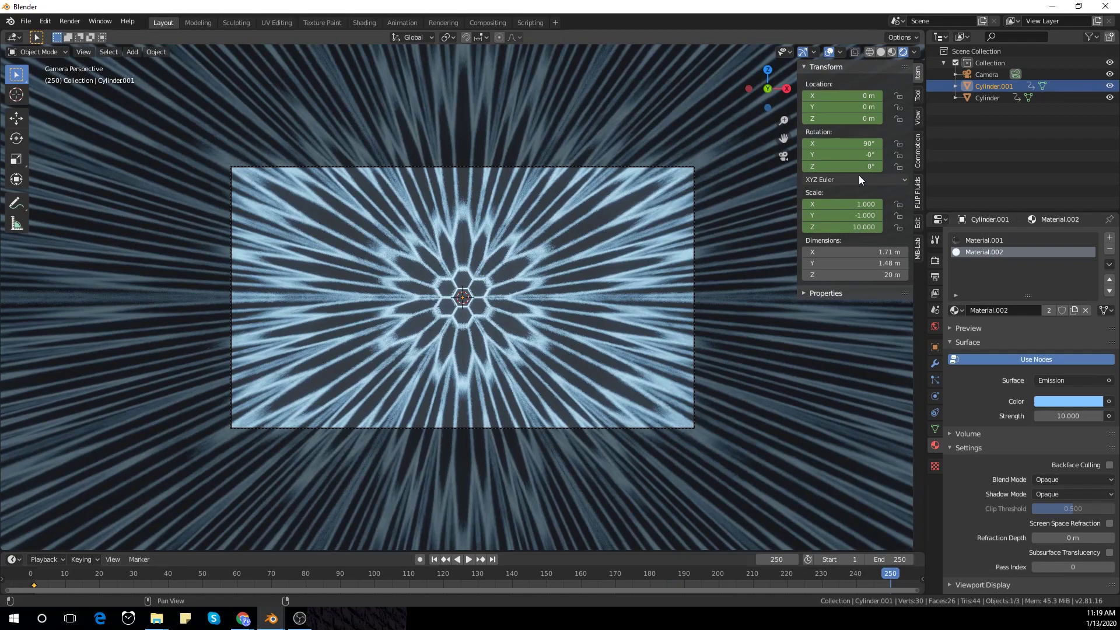
{"action": "left_click_drag", "start_coordinate": [844, 155], "coordinate": [867, 155]}
{"action": "left_click", "coordinate": [844, 155]}
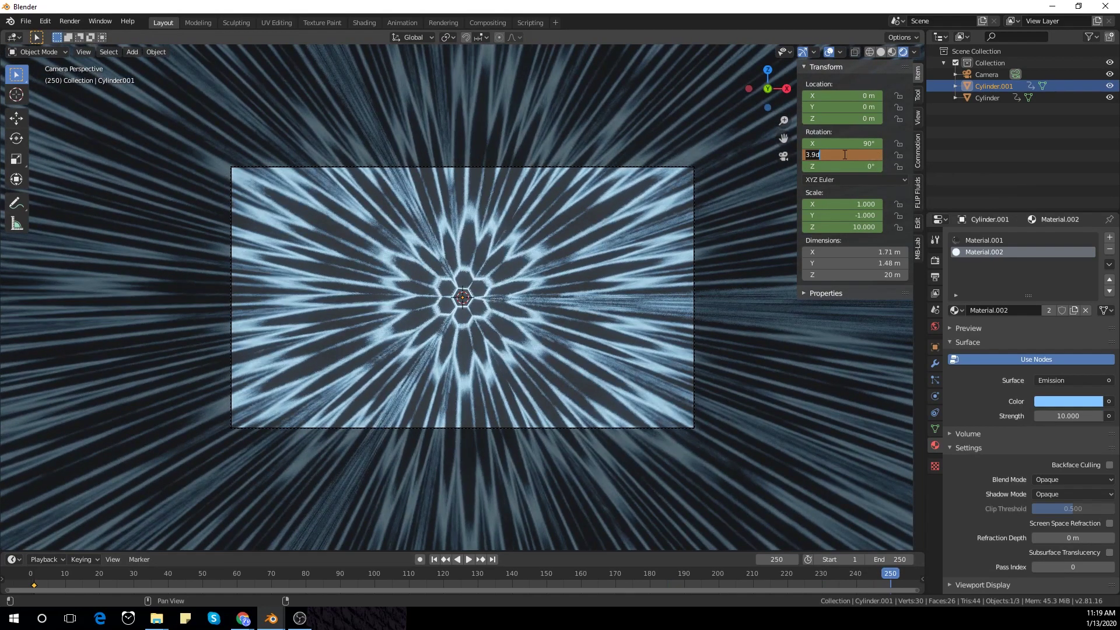
{"action": "key", "text": "Return"}
Step: Set the upright prism's Y rotation to 360° and keyframe its rotation at frame 250
{"action": "left_click", "coordinate": [991, 100]}
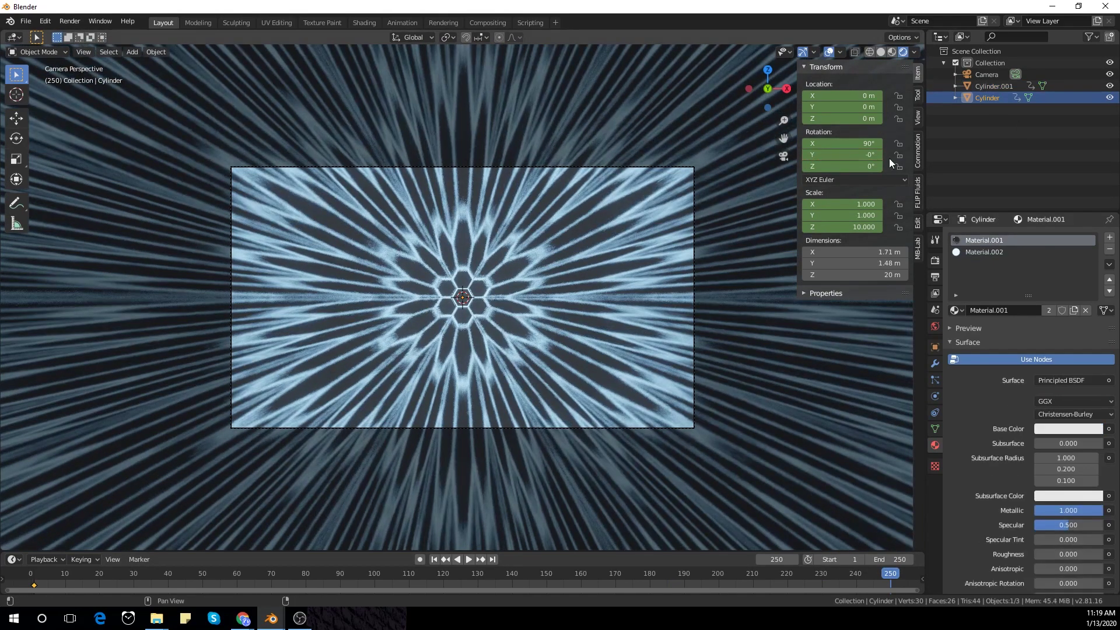
{"action": "left_click", "coordinate": [867, 155]}
{"action": "type", "text": "360"}
{"action": "key", "text": "Return"}
{"action": "right_click", "coordinate": [863, 155]}
{"action": "left_click", "coordinate": [860, 157]}
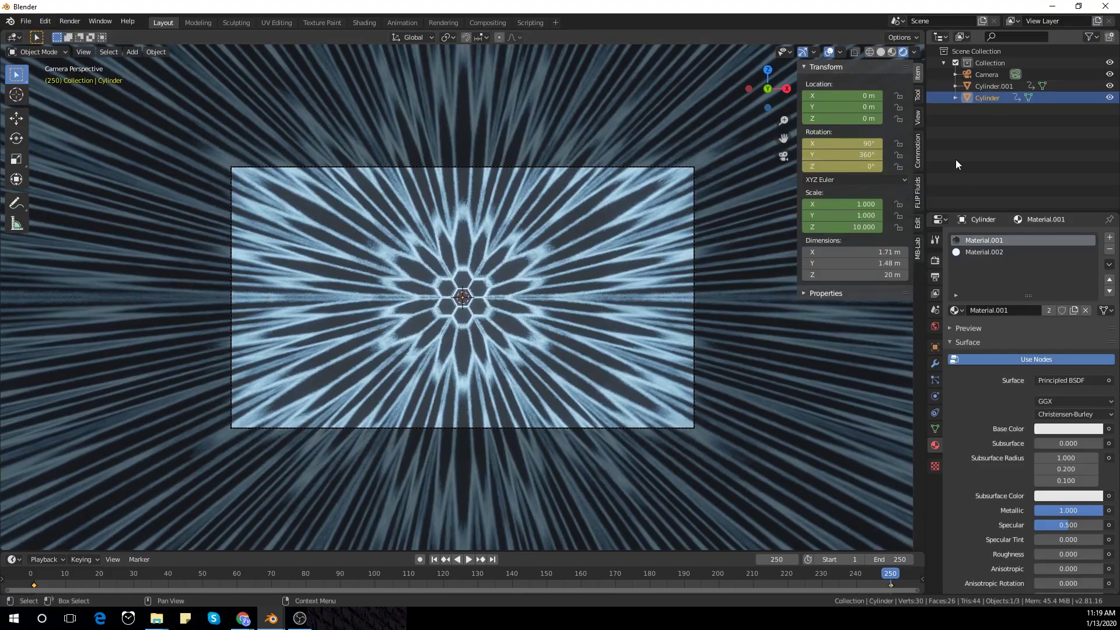
Step: Keyframe the flipped prism's rotation at frame 250
{"action": "left_click", "coordinate": [991, 86]}
{"action": "right_click", "coordinate": [829, 154]}
{"action": "left_click", "coordinate": [828, 154]}
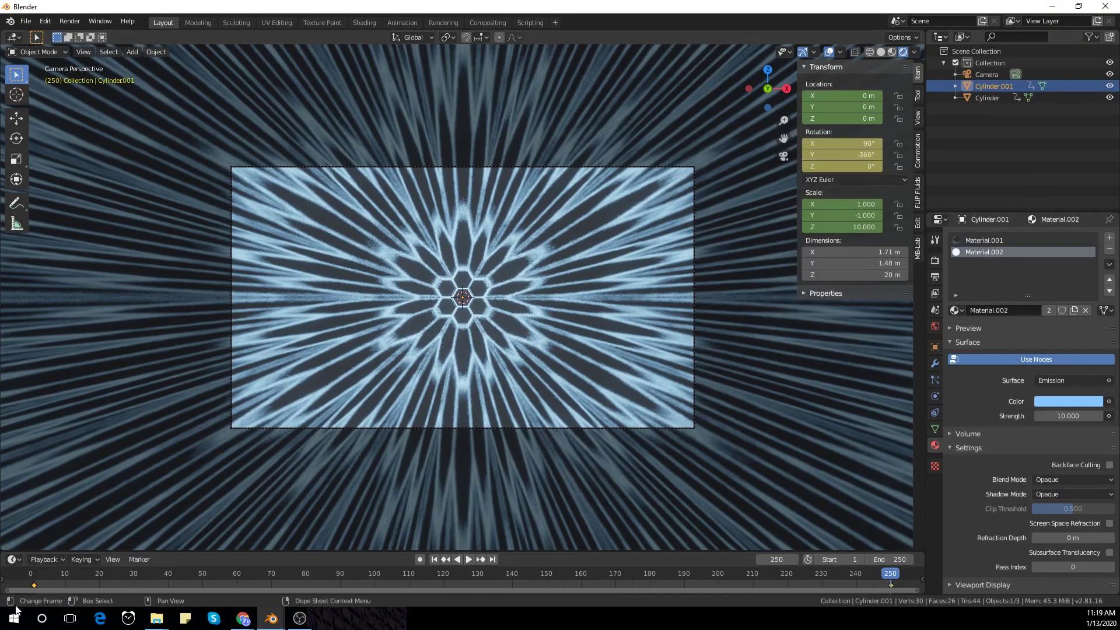
Step: Play the animation from frame 1 to check the counter-rotation of the prisms, and stop it near the end
{"action": "left_click", "coordinate": [34, 578]}
{"action": "key", "text": "space"}
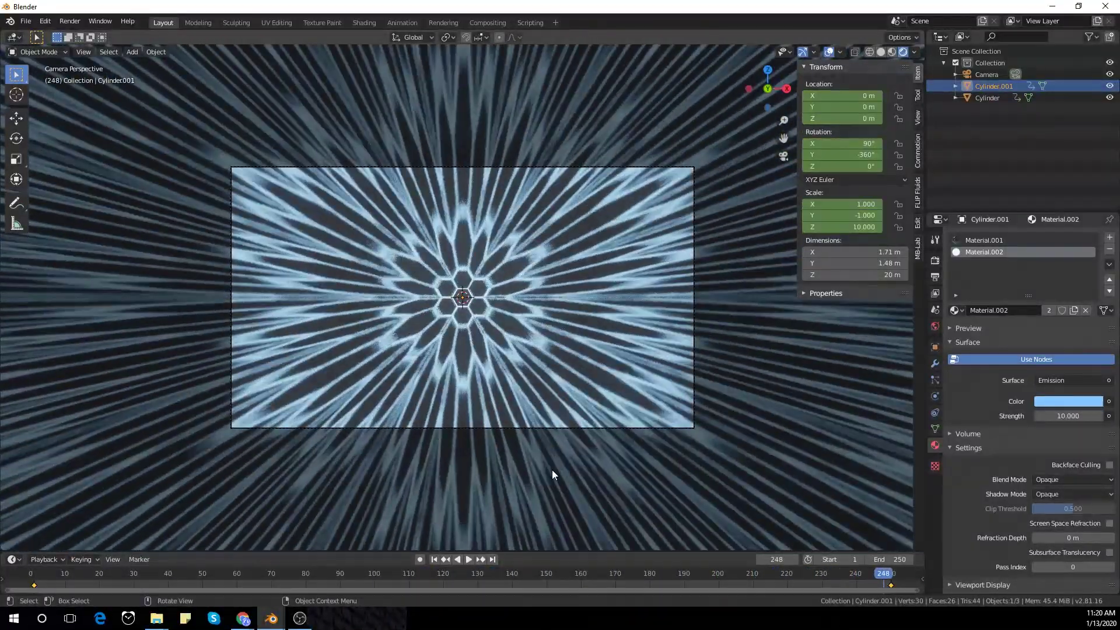
{"action": "key", "text": "space"}
Step: Select both prisms and set all their keyframes to Linear interpolation in the Animation workspace's Dope Sheet
{"action": "left_click", "coordinate": [985, 98], "text": "ctrl"}
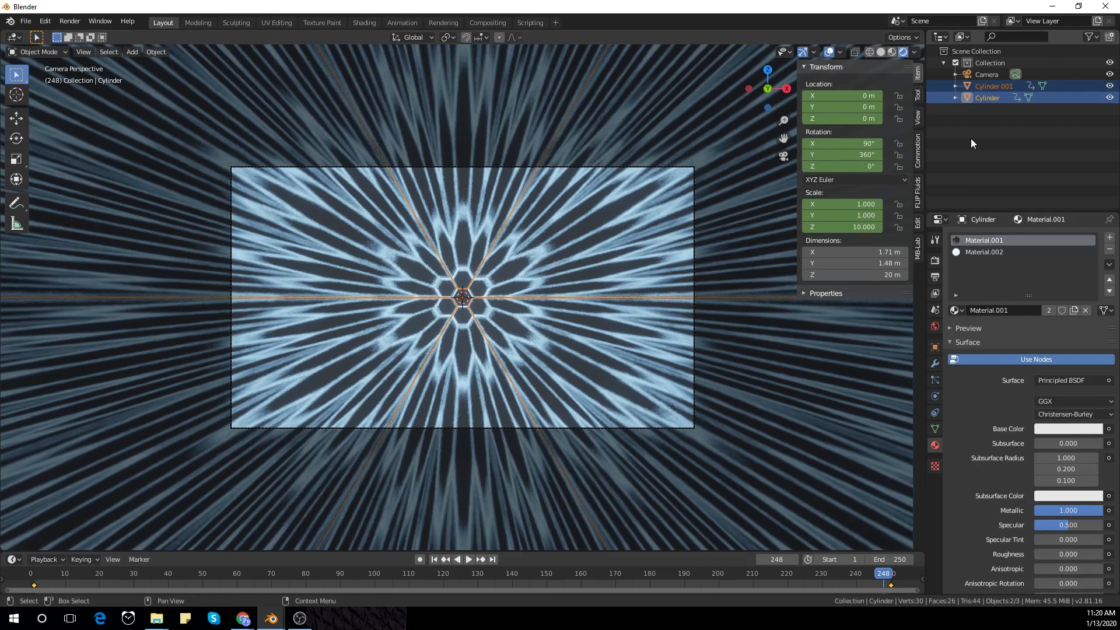
{"action": "left_click", "coordinate": [403, 23]}
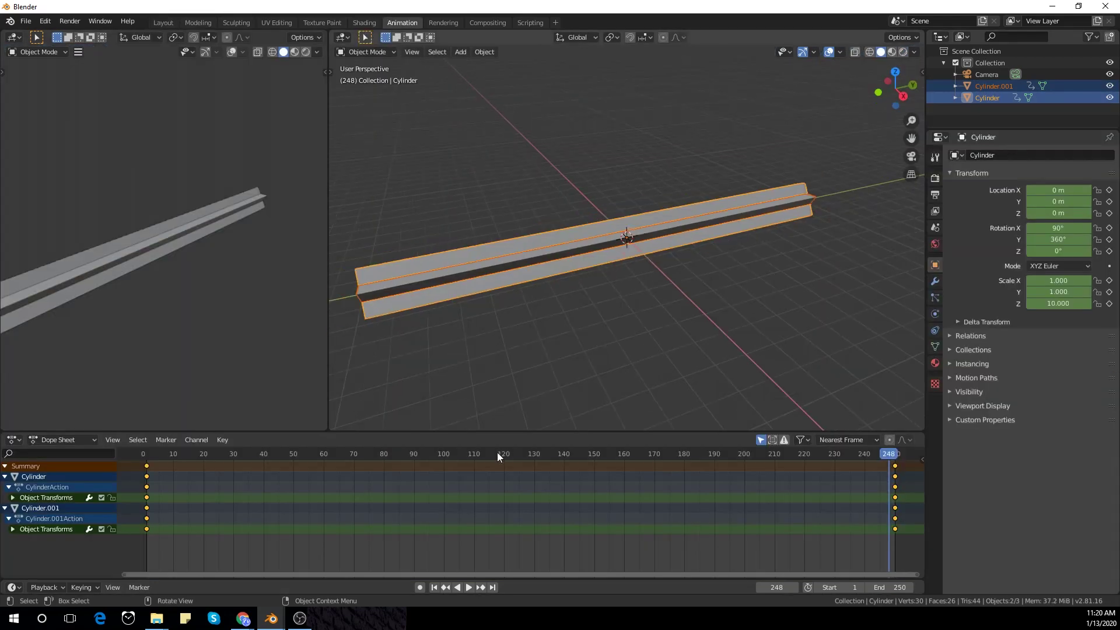
{"action": "right_click", "coordinate": [624, 530]}
{"action": "mouse_move", "coordinate": [653, 493]}
{"action": "left_click", "coordinate": [666, 459]}
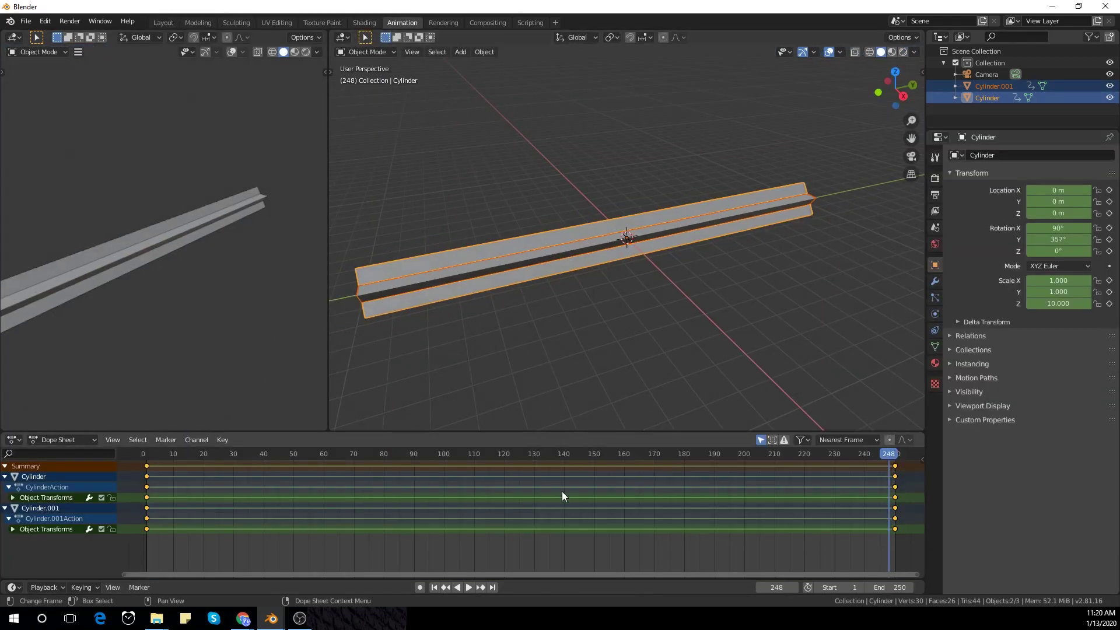
Step: Return to the Layout workspace and preview the animation through the camera
{"action": "key", "text": "KP_0"}
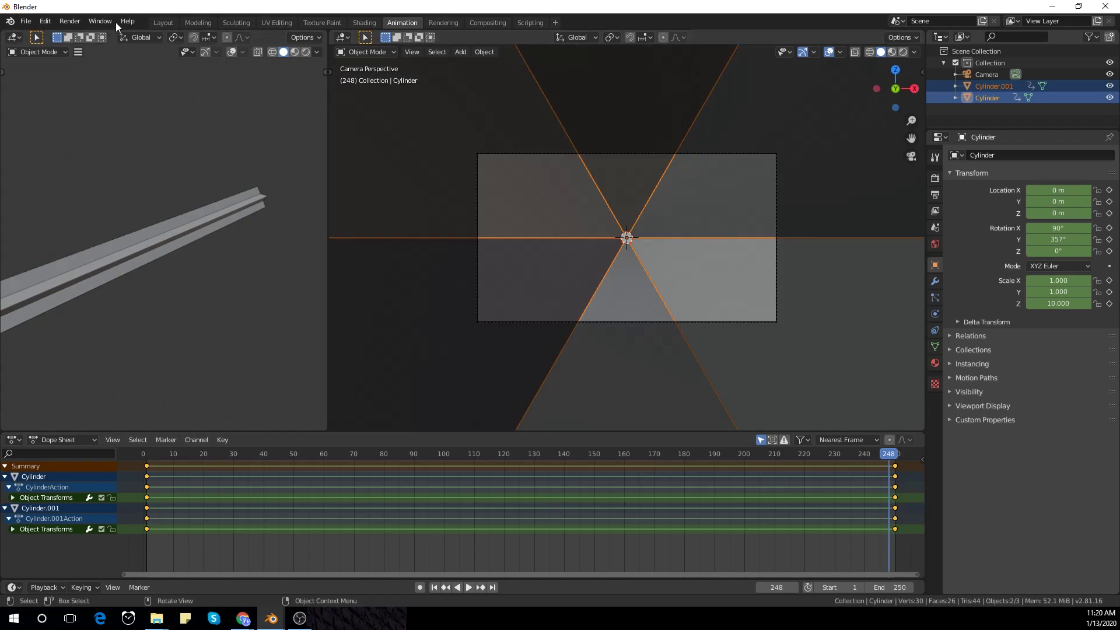
{"action": "left_click", "coordinate": [163, 23]}
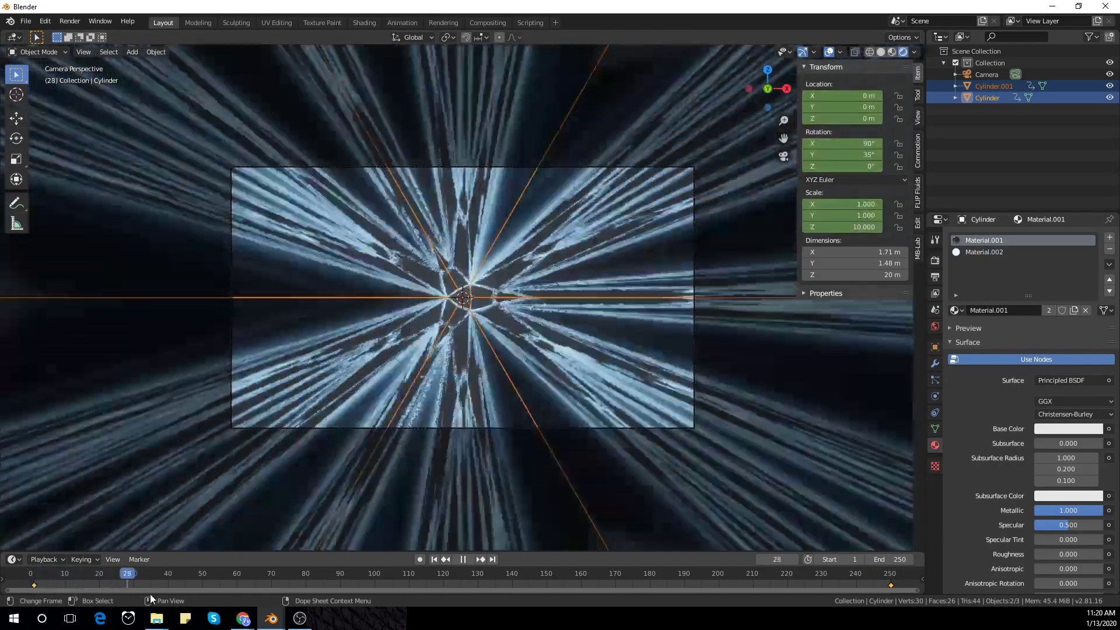
{"action": "key", "text": "space"}
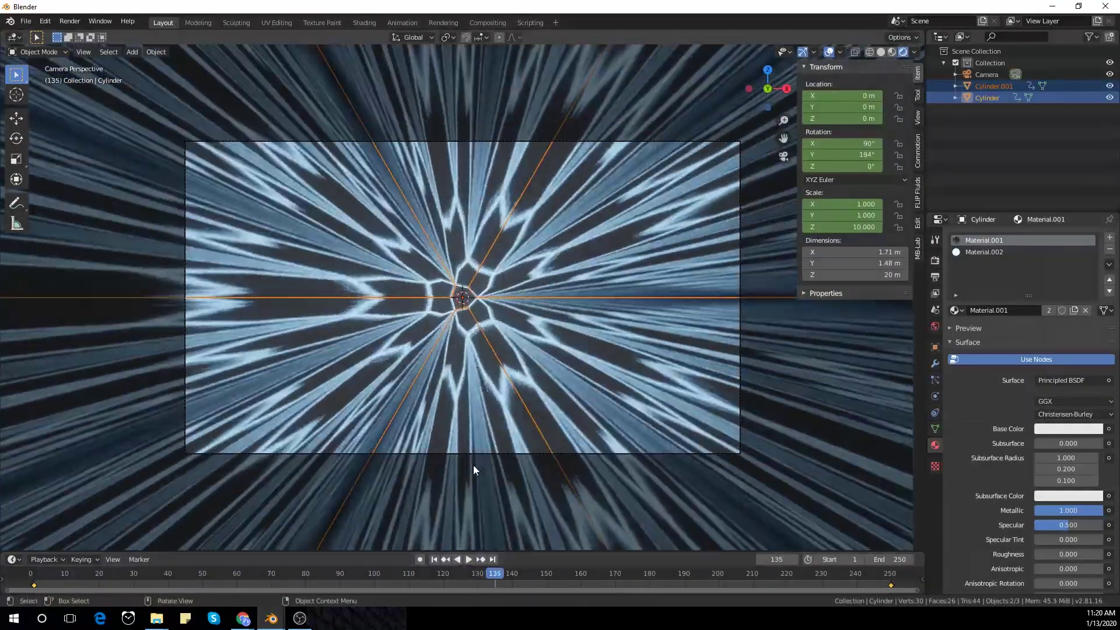
Step: Search the add-ons preferences for "tis", inspect the Mesh: Tissue add-on's entry, and close the preferences
{"action": "scroll", "coordinate": [474, 469], "scroll_direction": "up", "scroll_amount": 2}
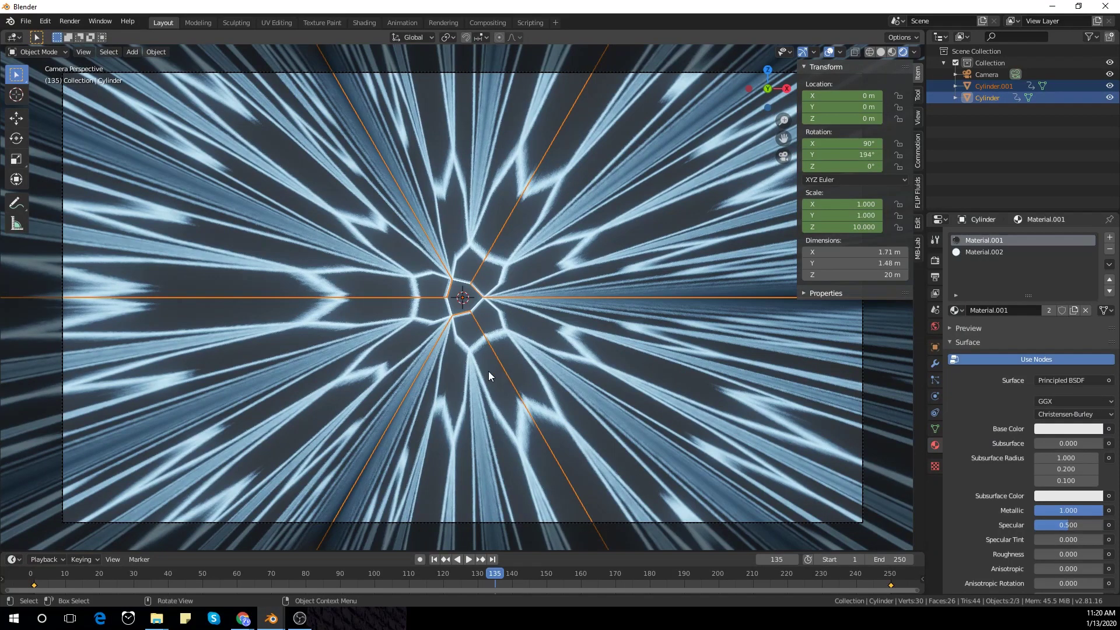
{"action": "left_click", "coordinate": [100, 186]}
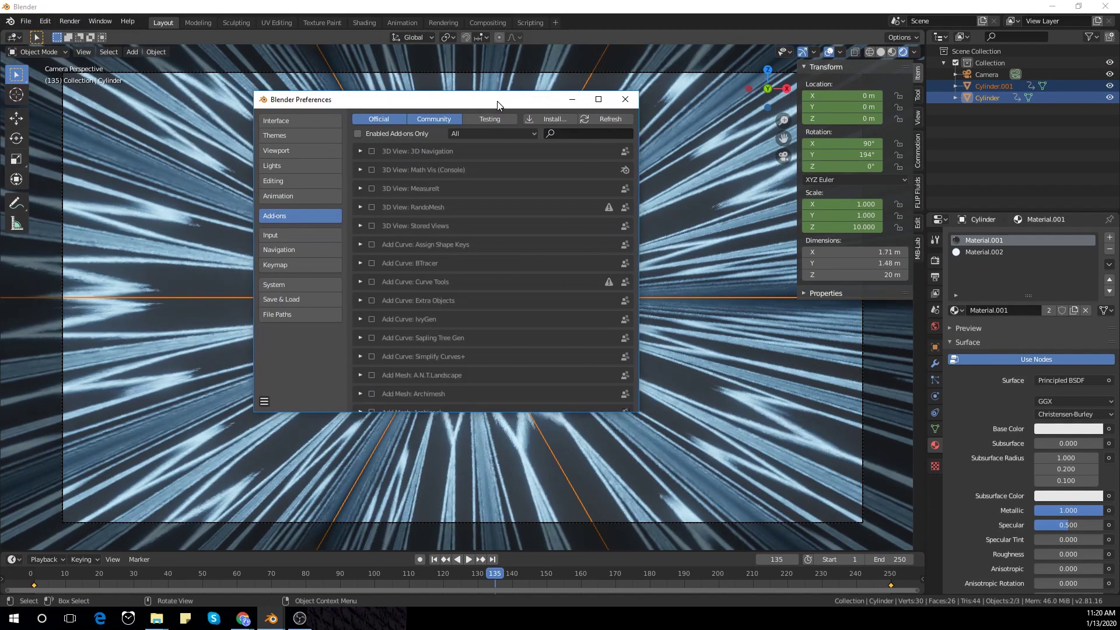
{"action": "left_click", "coordinate": [601, 122]}
{"action": "type", "text": "tif"}
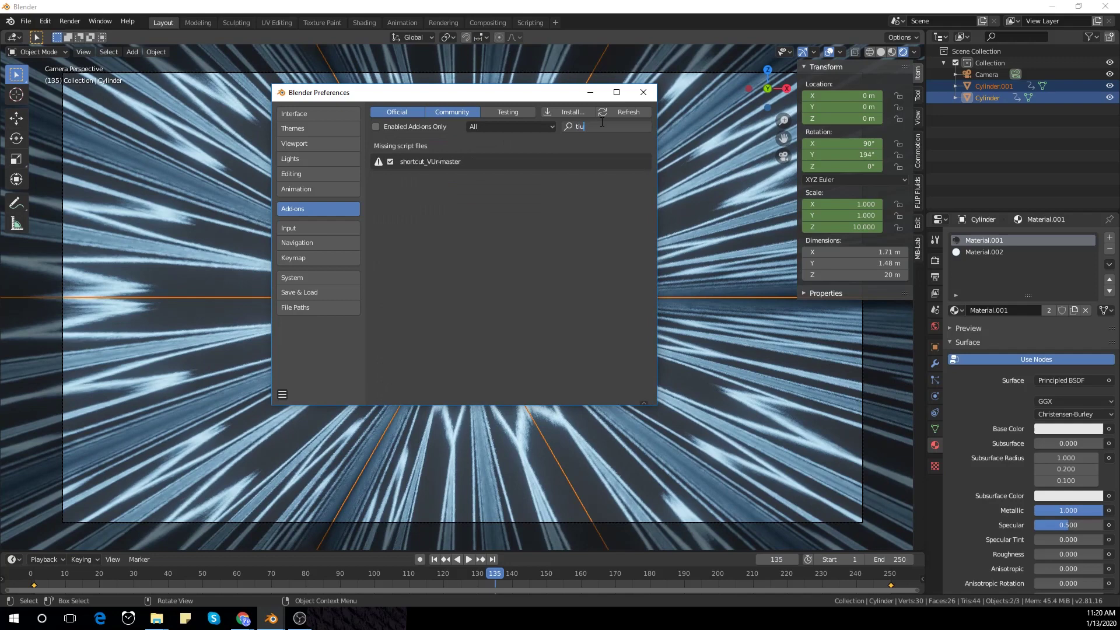
{"action": "key", "text": "BackSpace"}
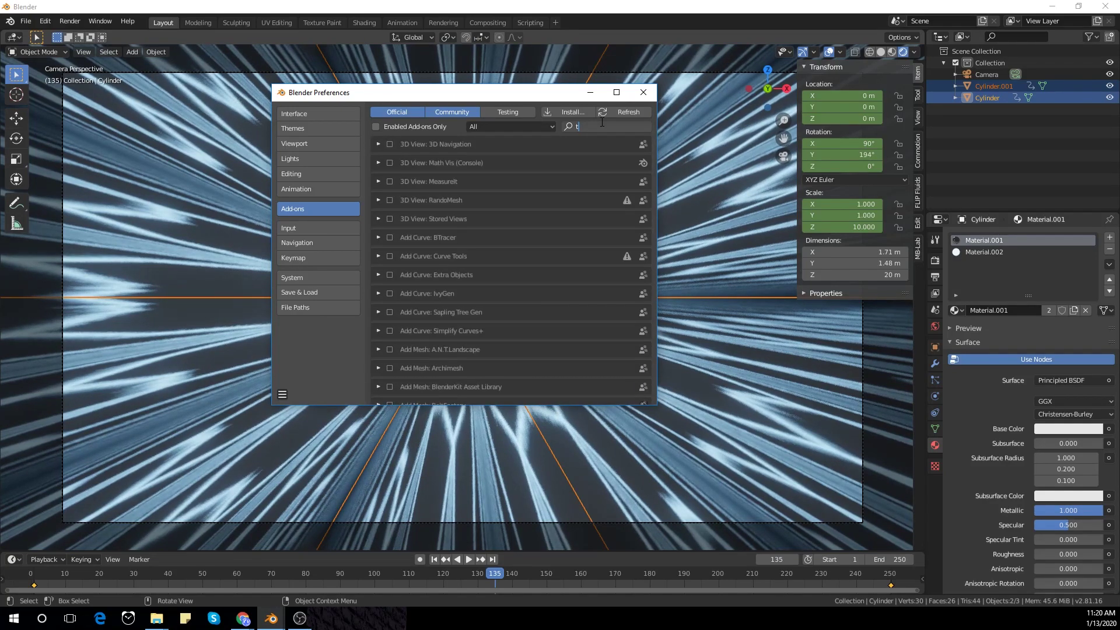
{"action": "type", "text": "is"}
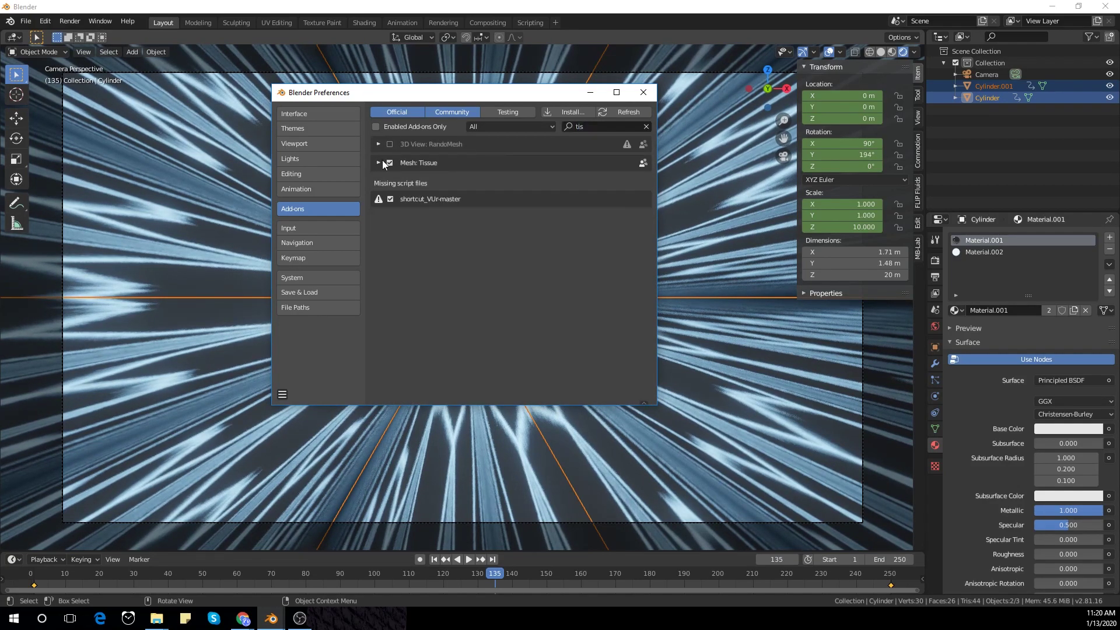
{"action": "left_click", "coordinate": [382, 162]}
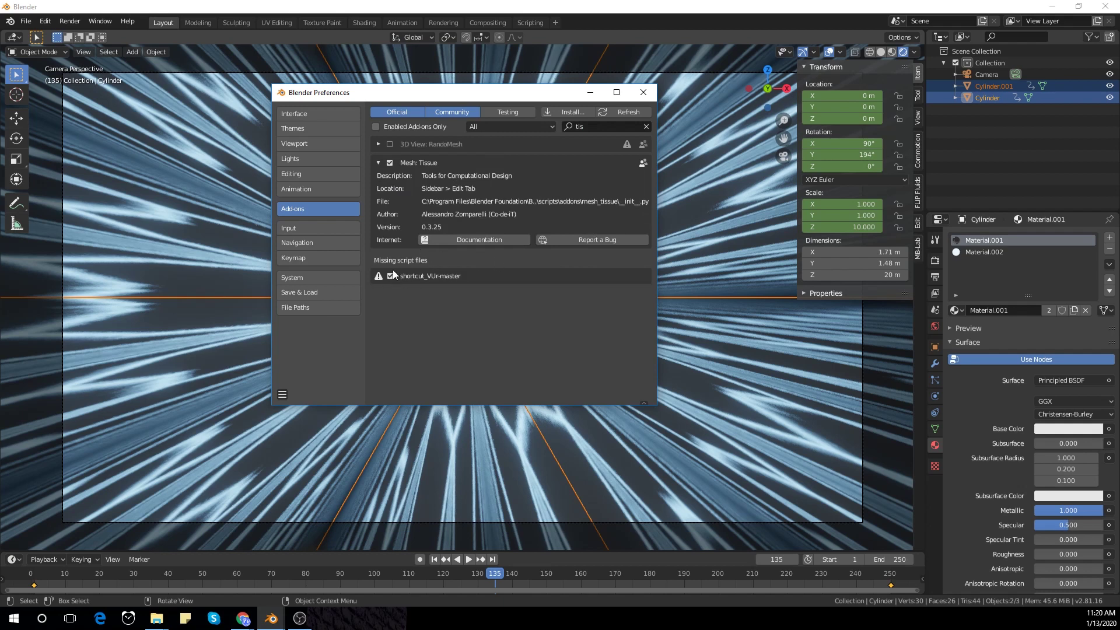
{"action": "left_click", "coordinate": [643, 92]}
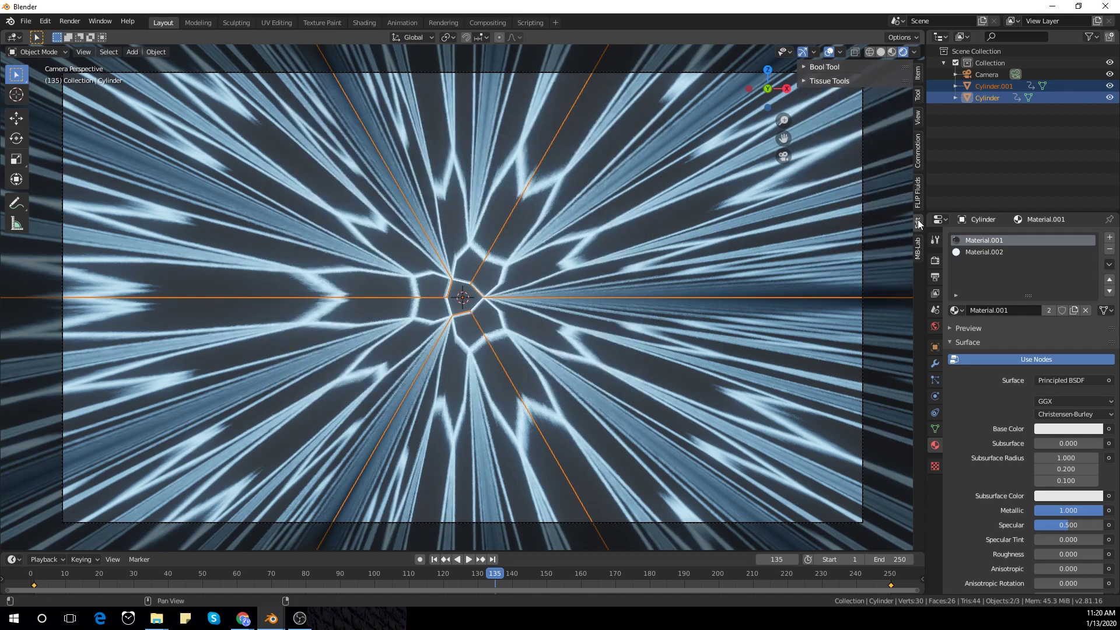
Step: Add an icosphere at the centre of the tunnels, scale it down by 0.125, and return to frame 1
{"action": "key", "text": "shift+a"}
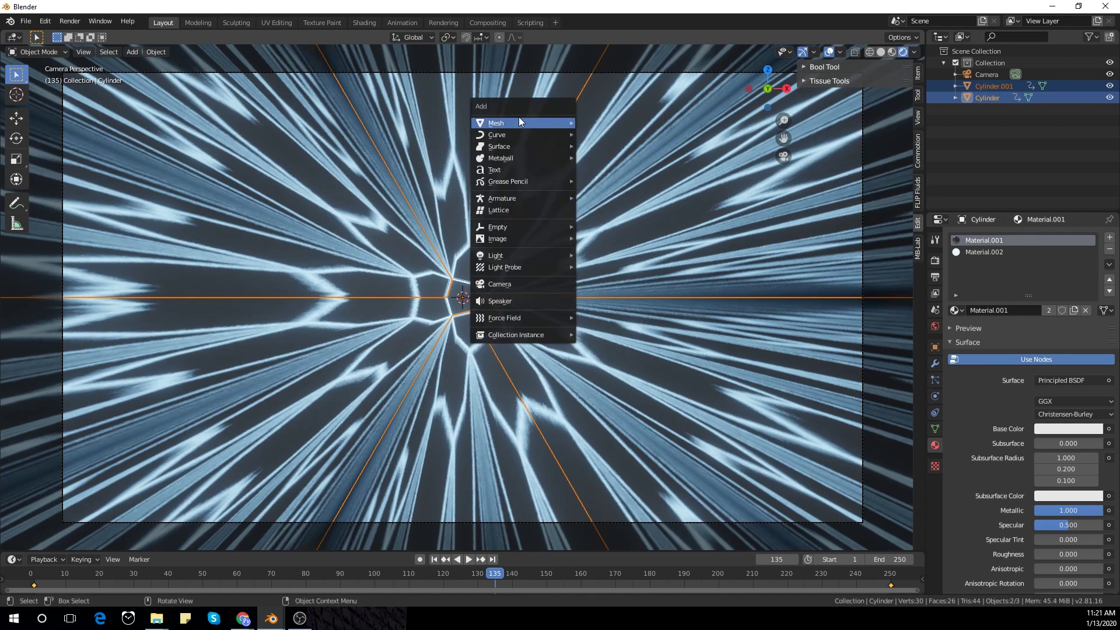
{"action": "mouse_move", "coordinate": [519, 116]}
{"action": "left_click", "coordinate": [625, 169]}
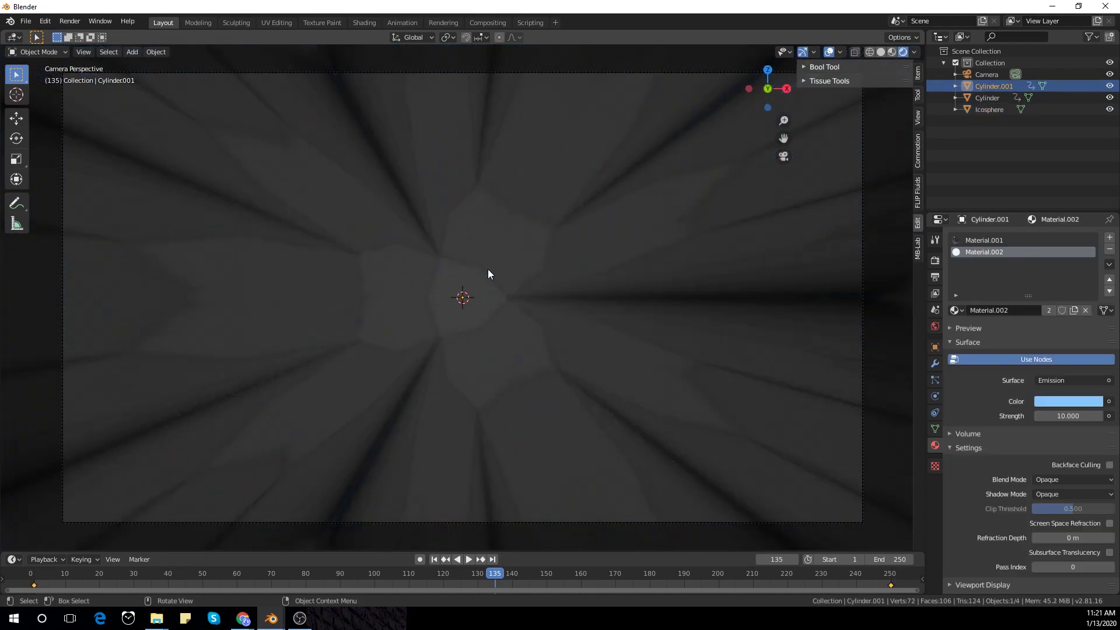
{"action": "key", "text": "s"}
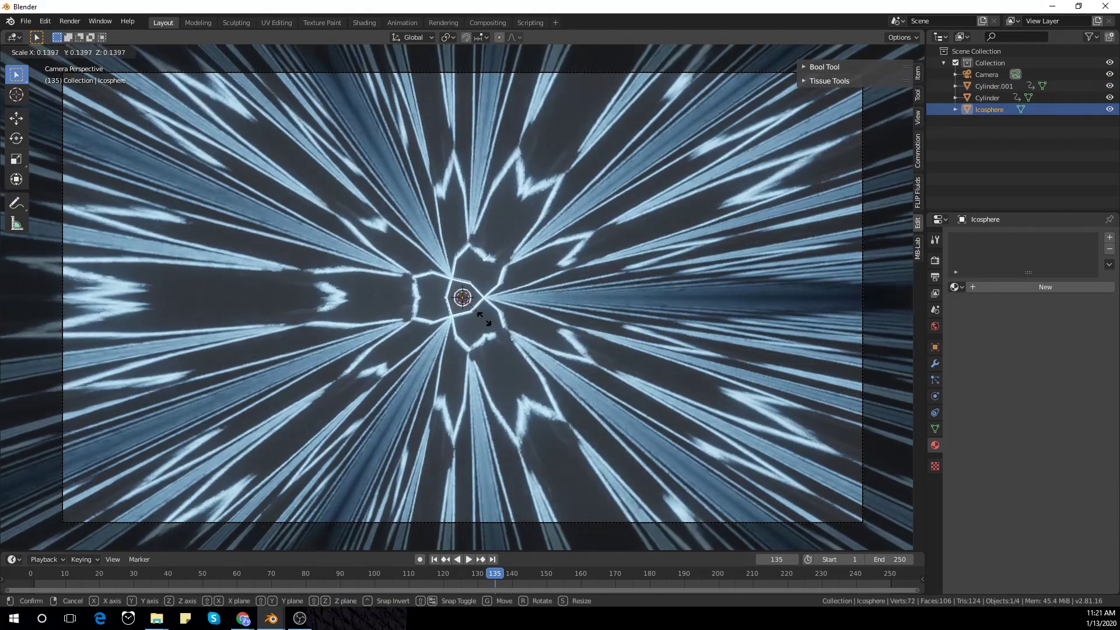
{"action": "left_click", "coordinate": [480, 318]}
{"action": "mouse_move", "coordinate": [47, 574]}
{"action": "left_mouse_down"}
{"action": "mouse_move", "coordinate": [32, 577]}
{"action": "mouse_move", "coordinate": [884, 575]}
{"action": "mouse_move", "coordinate": [35, 570]}
{"action": "left_mouse_up"}
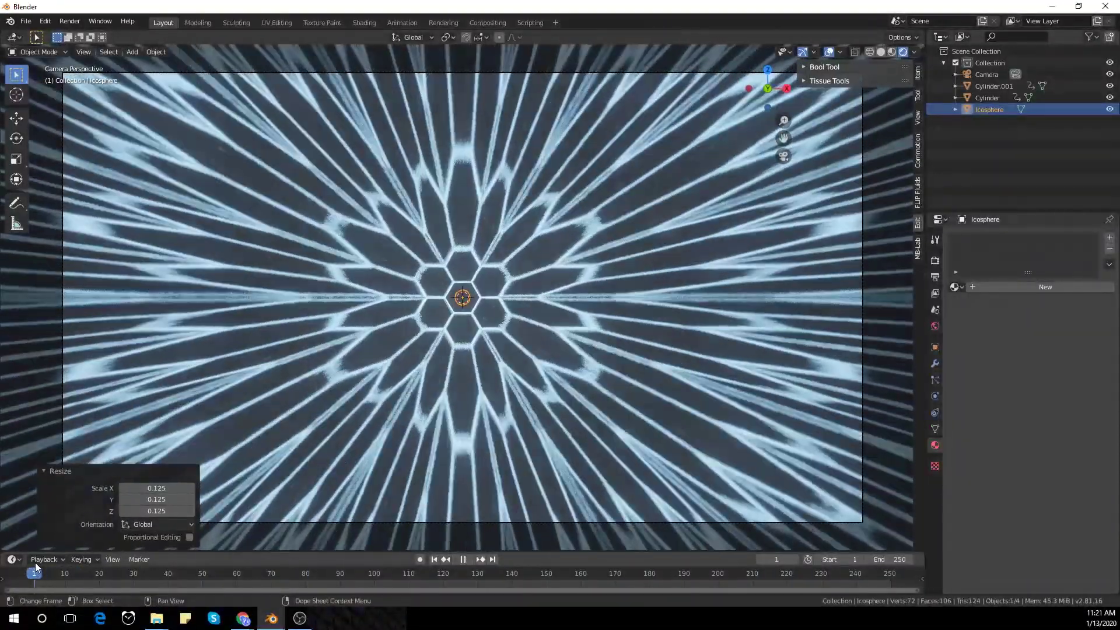
{"action": "scroll", "coordinate": [516, 362], "scroll_direction": "up", "scroll_amount": 9}
{"action": "key", "text": "s"}
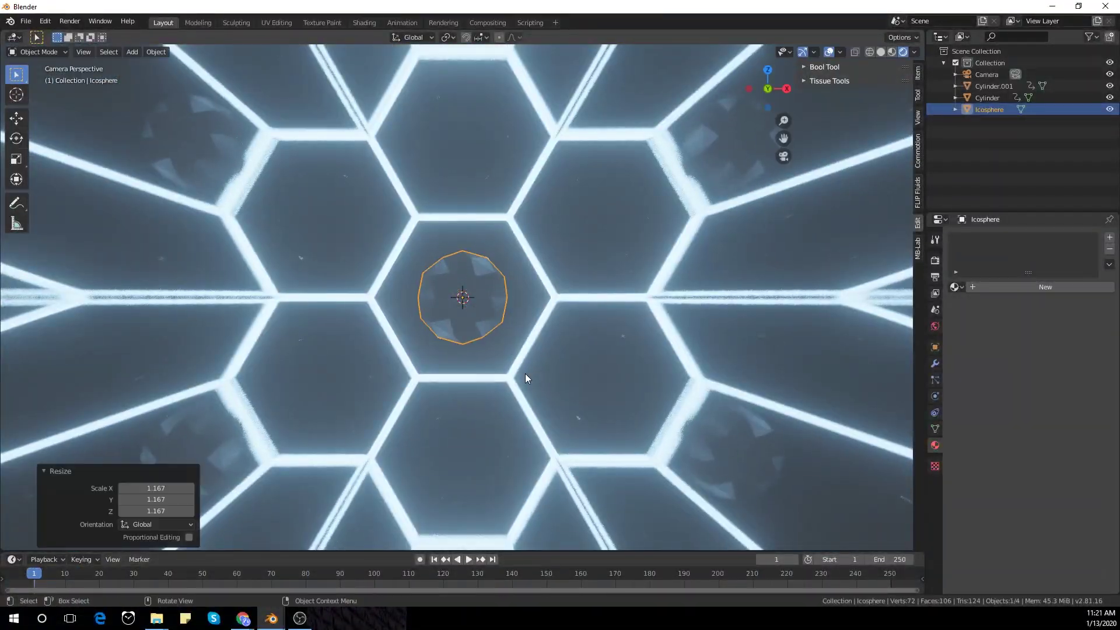
Step: Convert the icosphere to a dual mesh with the Tissue Tools
{"action": "key", "text": "Tab"}
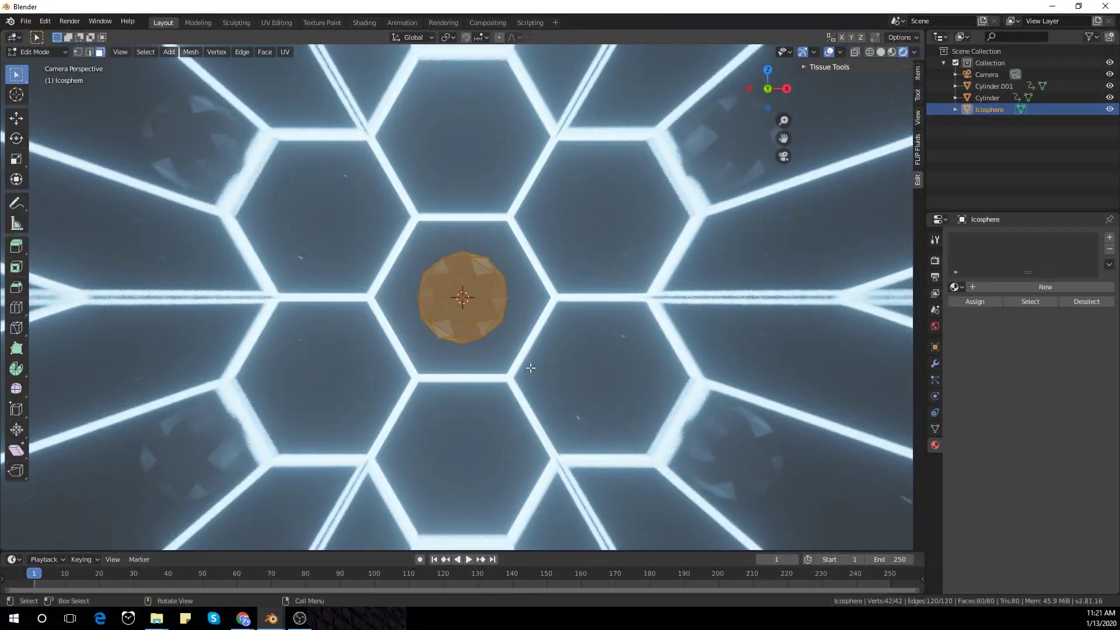
{"action": "left_click", "coordinate": [832, 80]}
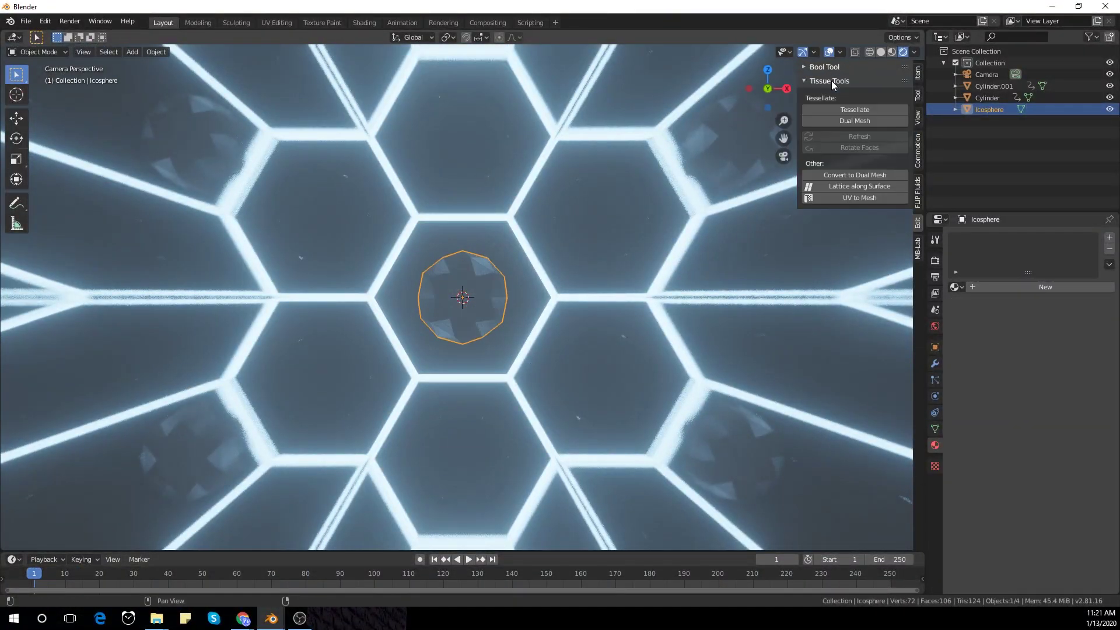
{"action": "left_click", "coordinate": [866, 175]}
{"action": "scroll", "coordinate": [524, 293], "scroll_direction": "up", "scroll_amount": 3}
Step: Give the dual-mesh sphere two material slots with new materials, and bevel all of its edges
{"action": "key", "text": "Tab"}
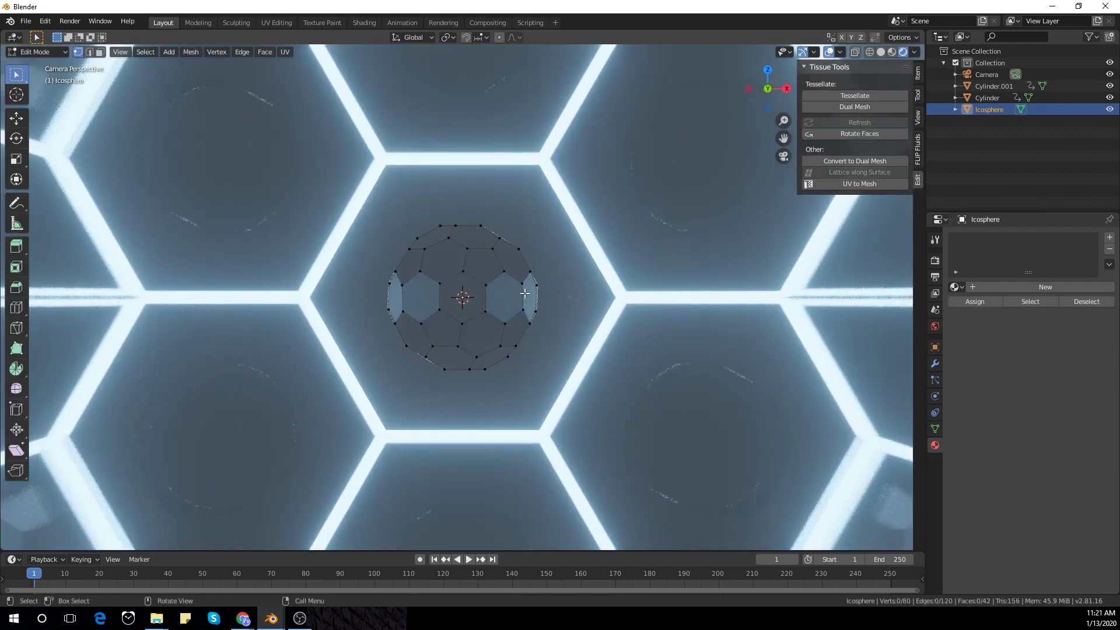
{"action": "left_click", "coordinate": [1009, 286]}
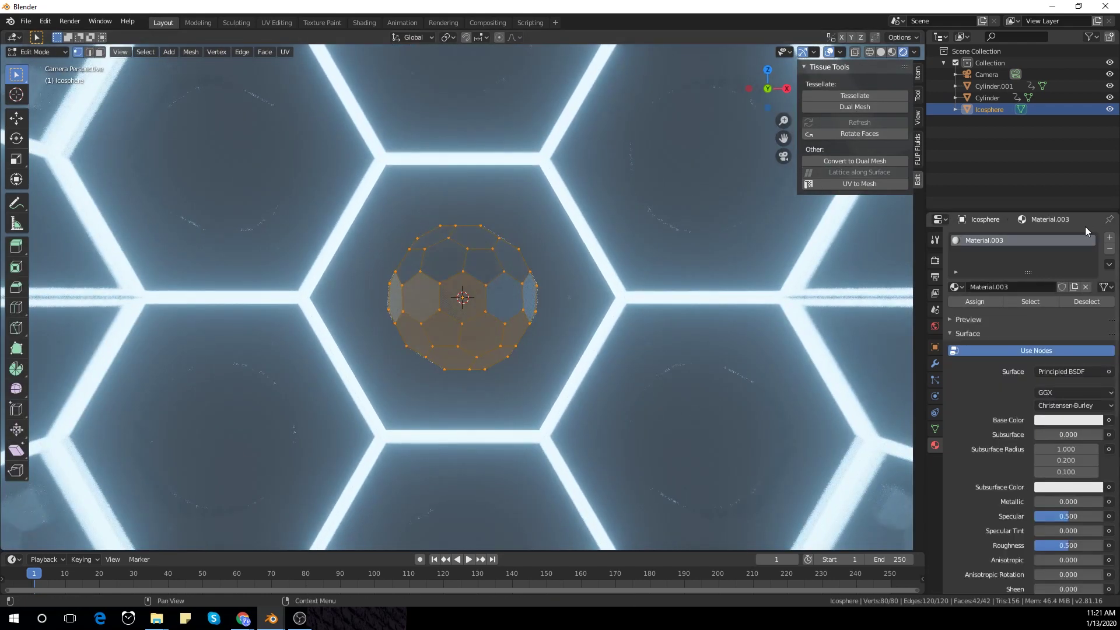
{"action": "left_click", "coordinate": [1109, 237]}
{"action": "left_click", "coordinate": [1034, 311]}
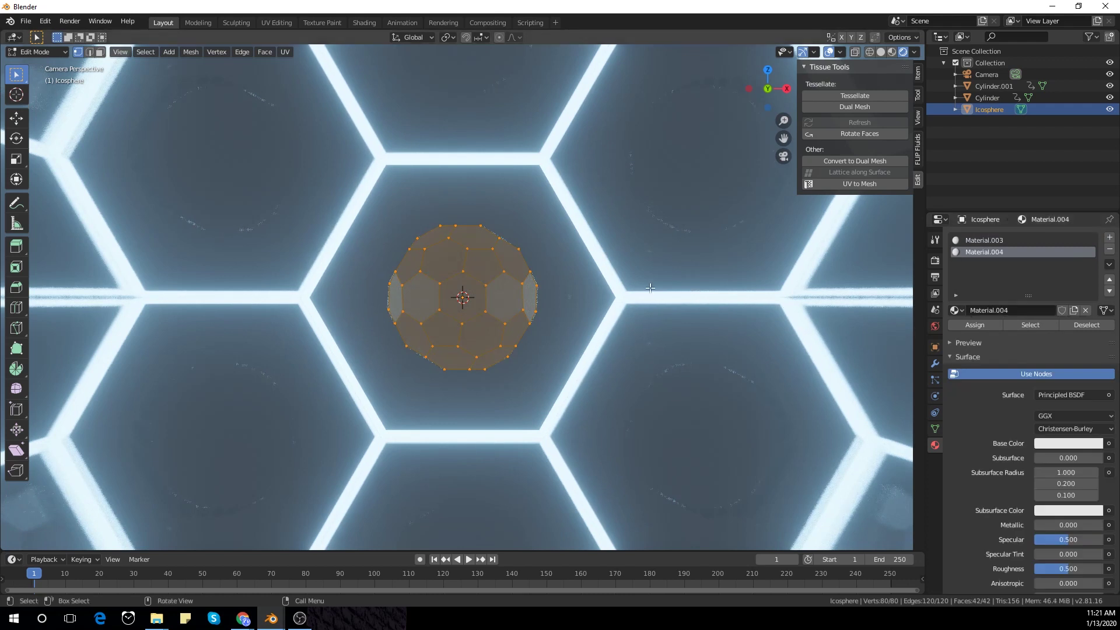
{"action": "left_click", "coordinate": [560, 317]}
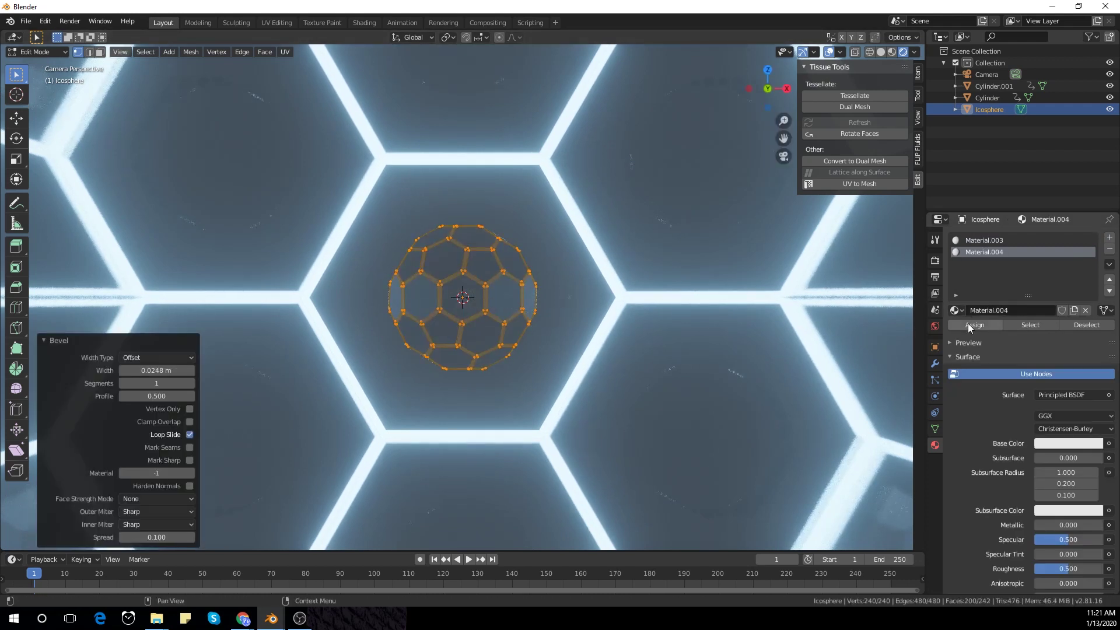
Step: Assign the second material to the bevelled edge faces as a yellow Emission with strength 5
{"action": "left_click", "coordinate": [1049, 396]}
{"action": "left_click", "coordinate": [990, 163]}
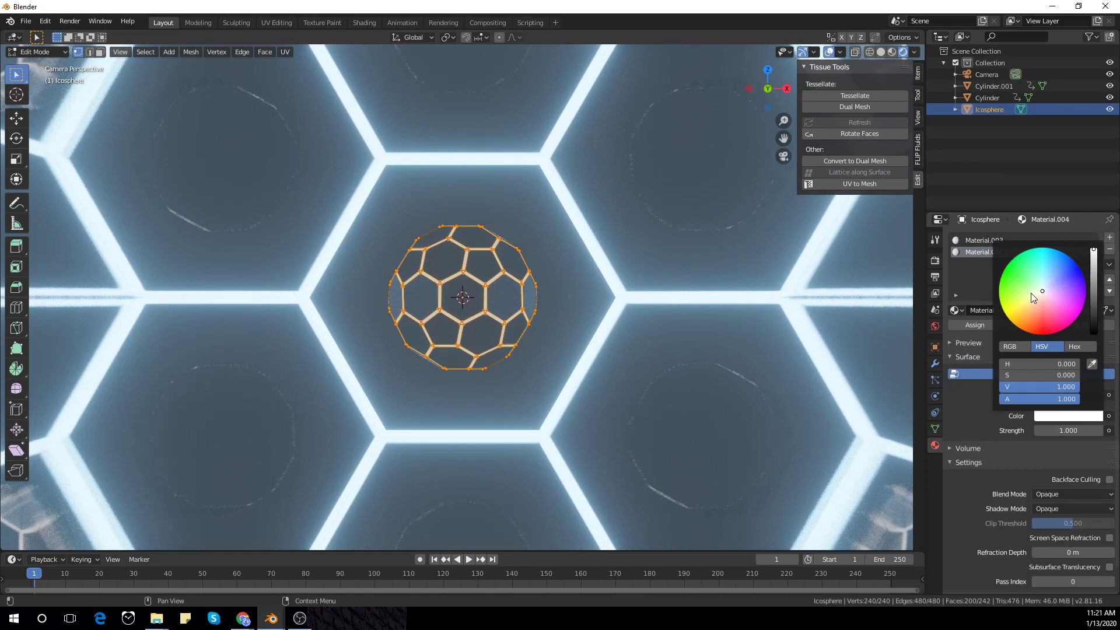
{"action": "type", "text": "5"}
{"action": "key", "text": "Return"}
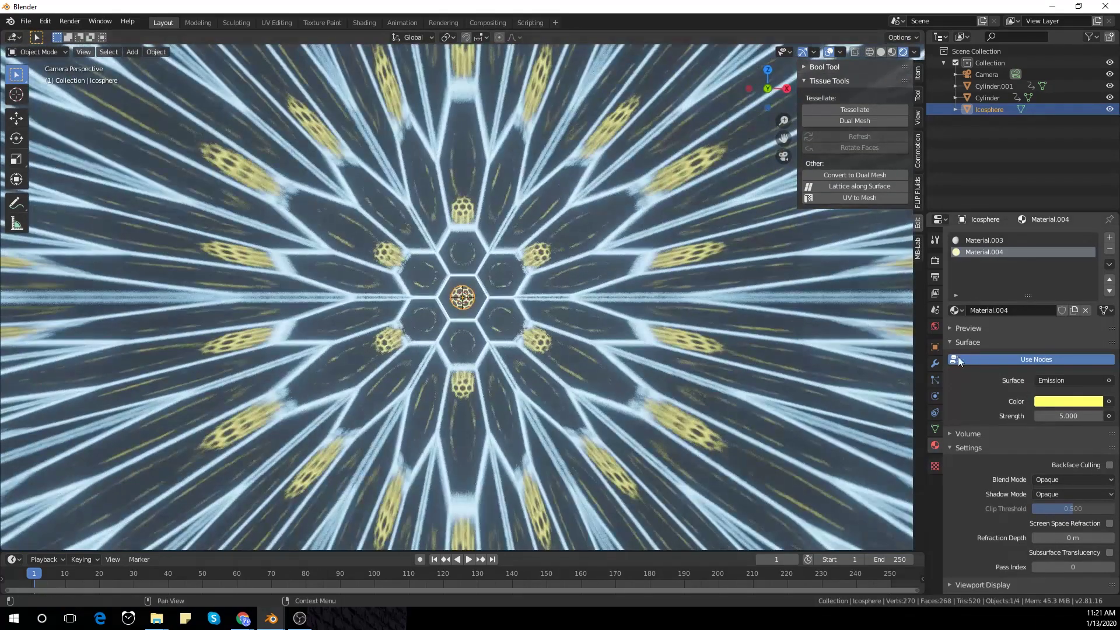
Step: Set the world background colour to black
{"action": "left_click", "coordinate": [935, 328]}
{"action": "left_click", "coordinate": [1048, 315]}
{"action": "left_click_drag", "start_coordinate": [1091, 208], "coordinate": [1092, 233]}
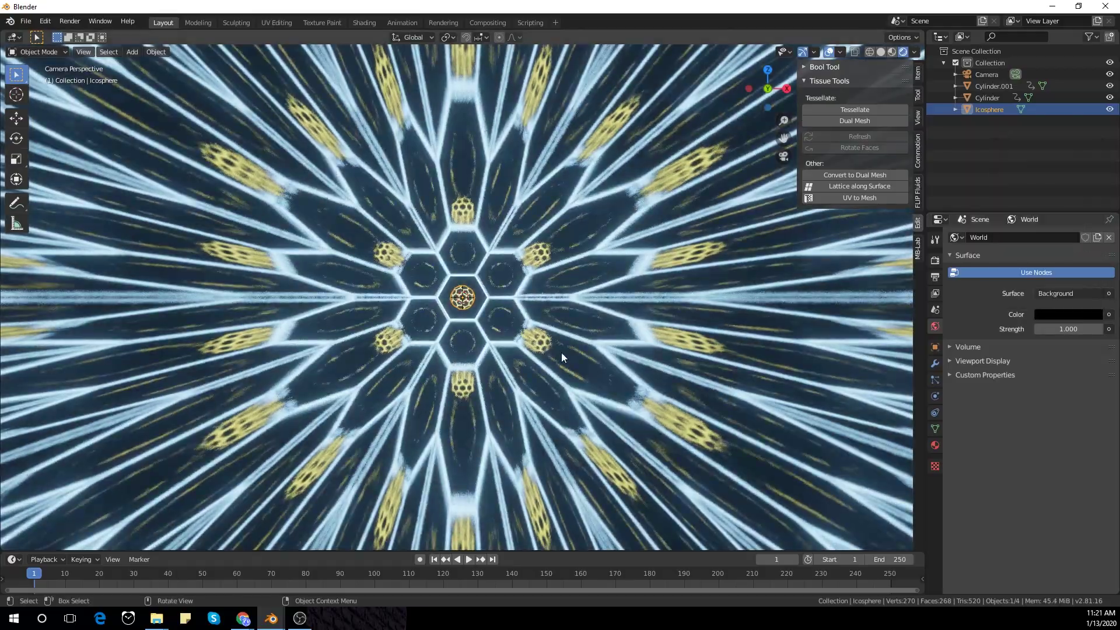
{"action": "left_click", "coordinate": [564, 353]}
{"action": "scroll", "coordinate": [564, 353], "scroll_direction": "down", "scroll_amount": 5}
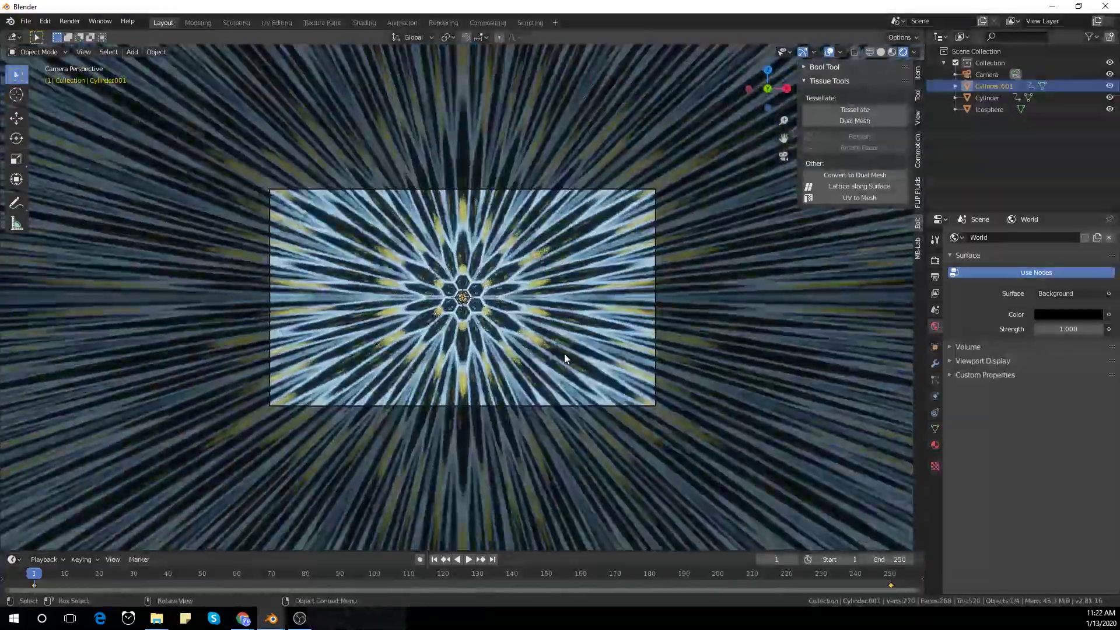
{"action": "key", "text": "Home"}
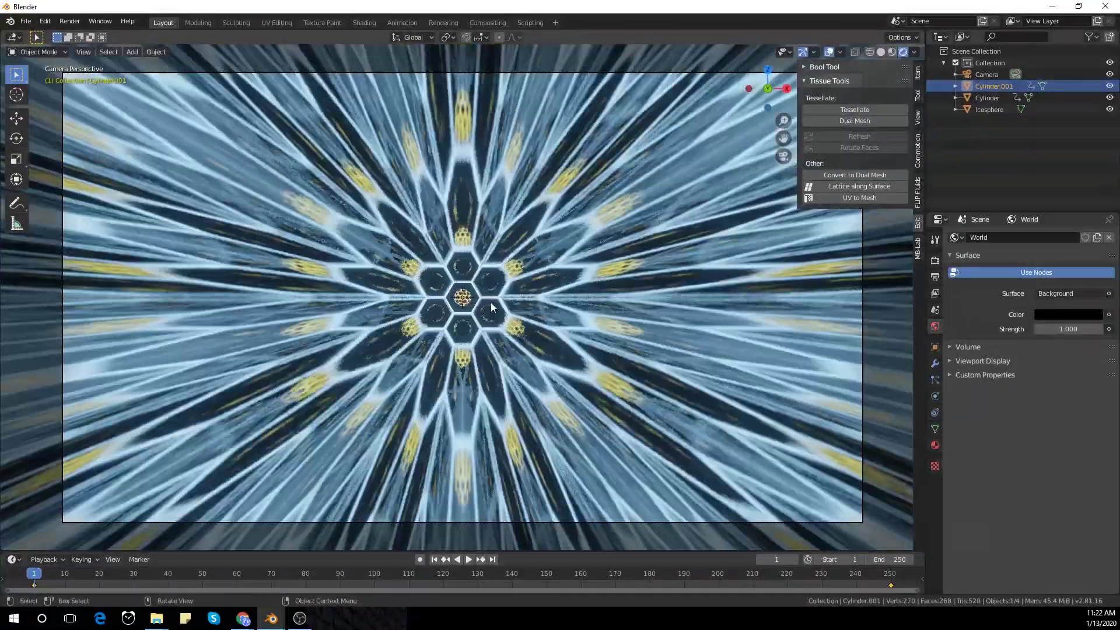
{"action": "left_click", "coordinate": [492, 307]}
{"action": "key", "text": "s"}
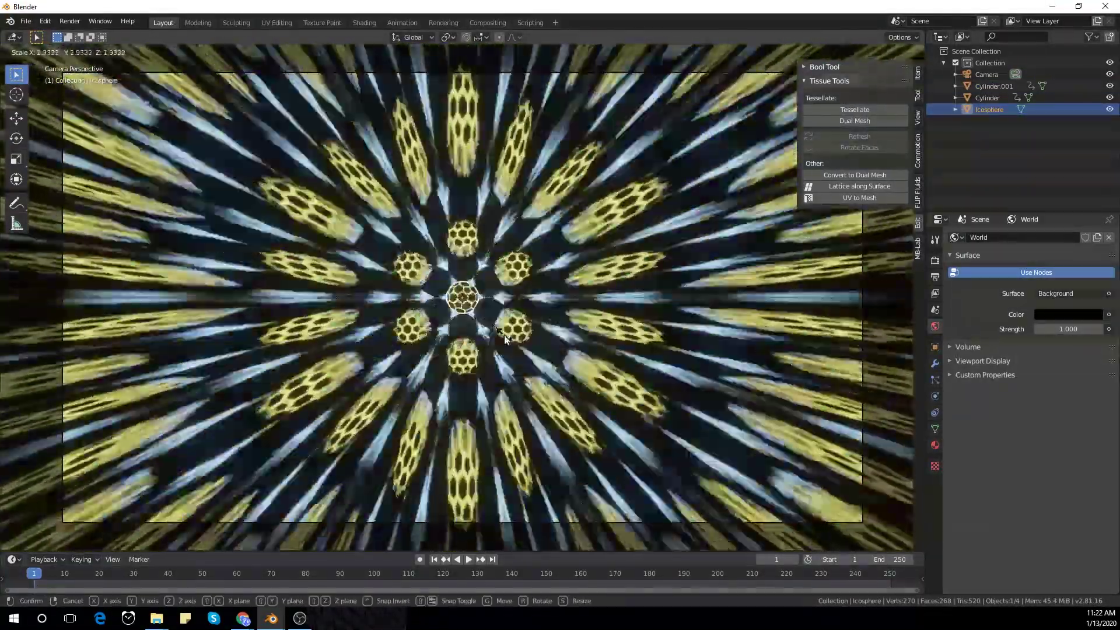
{"action": "left_click", "coordinate": [430, 380]}
Step: Keyframe the icosphere's location, rotation and scale at frame 1 and play the animation briefly
{"action": "key", "text": "i"}
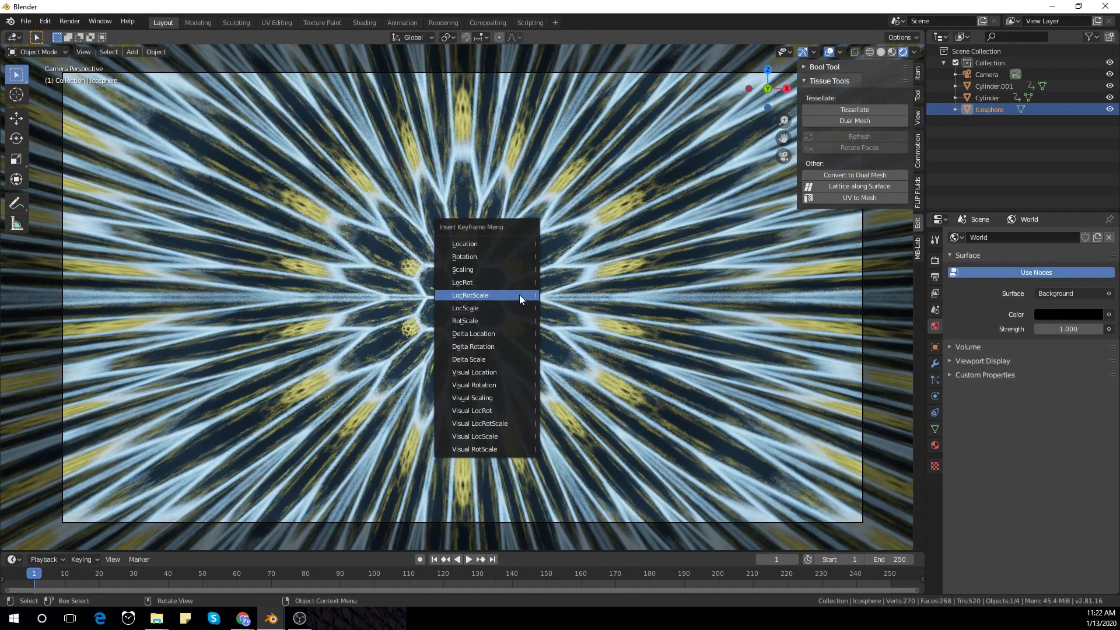
{"action": "left_click", "coordinate": [519, 295]}
{"action": "key", "text": "space"}
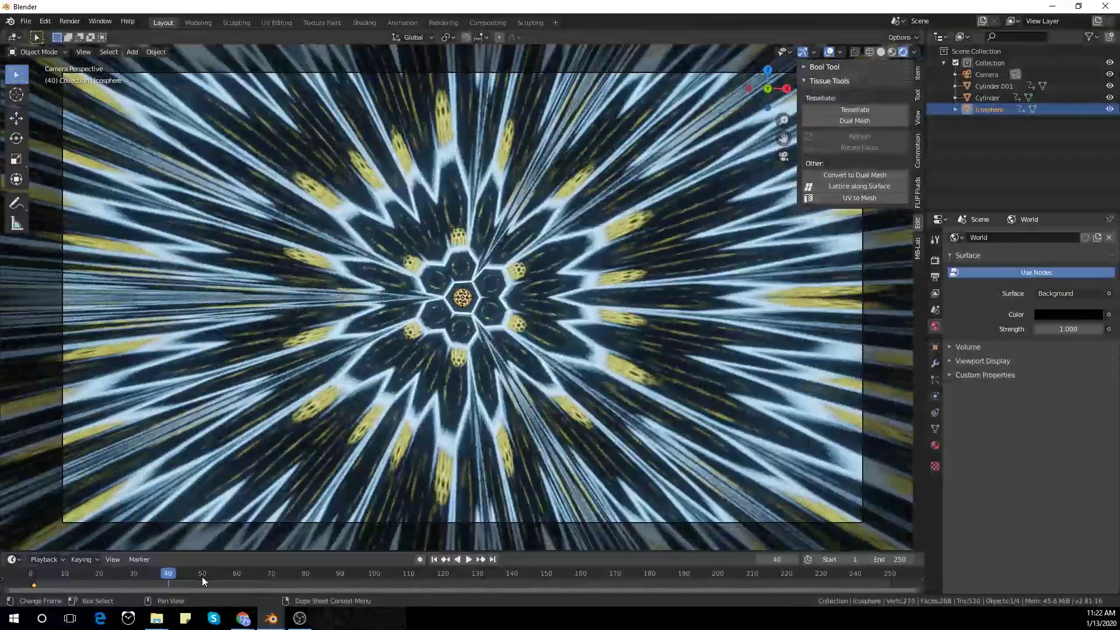
Step: At frame 50, enlarge the icosphere to a scale of about 2.147 and keyframe it
{"action": "left_click", "coordinate": [201, 576]}
{"action": "key", "text": "s"}
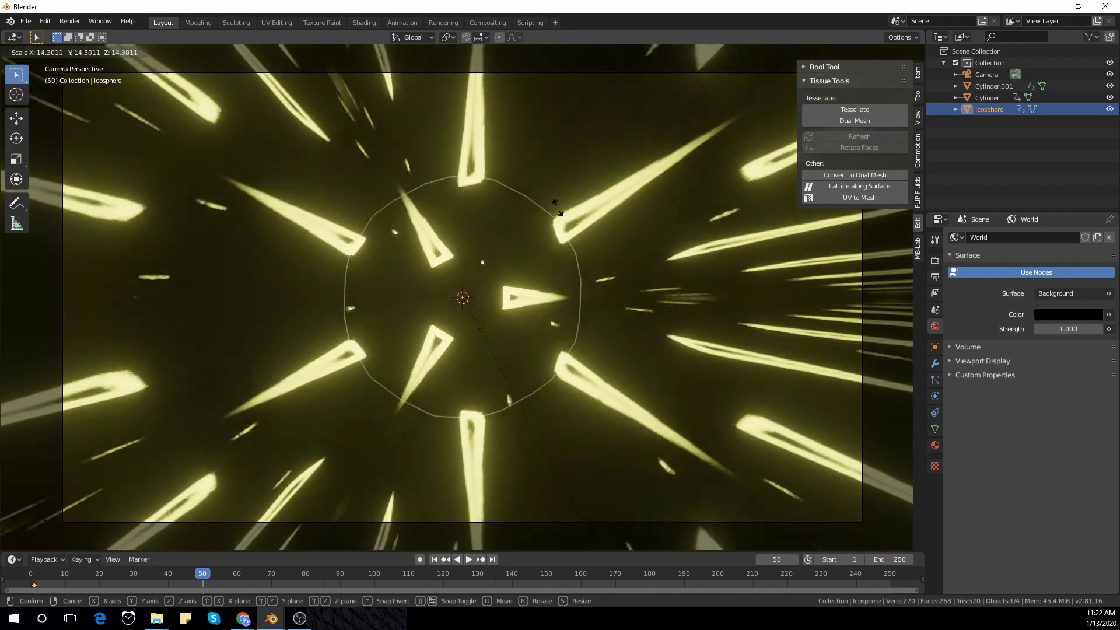
{"action": "left_click", "coordinate": [579, 334]}
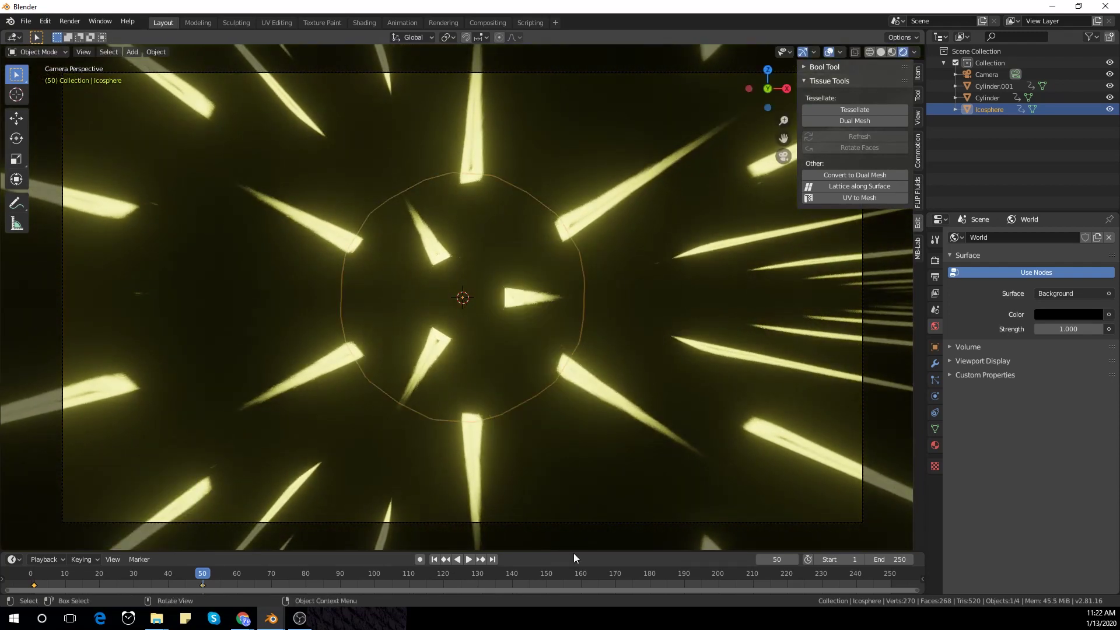
Step: At frame 100, scale the icosphere down to 0 and keyframe its location, rotation and scale
{"action": "left_click", "coordinate": [373, 573]}
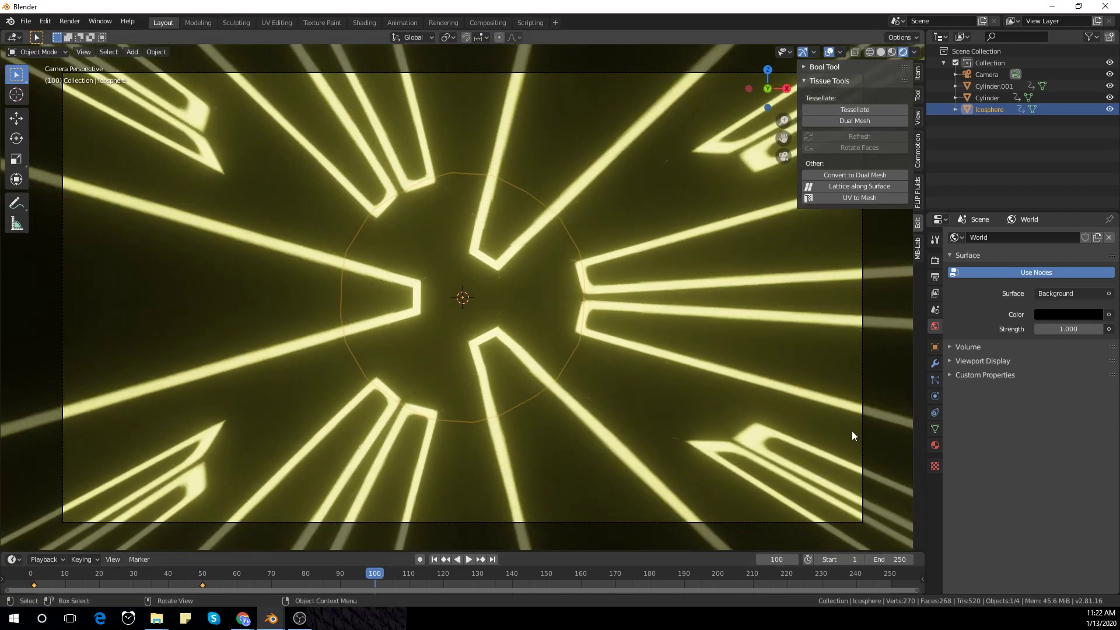
{"action": "key", "text": "s"}
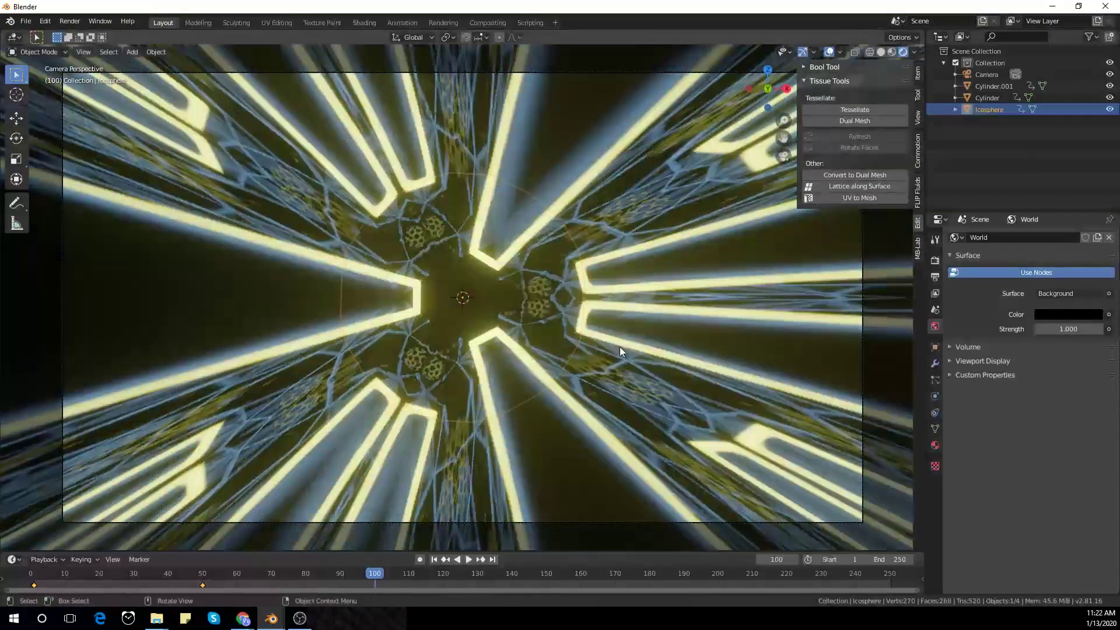
{"action": "left_click", "coordinate": [658, 359]}
{"action": "key", "text": "i"}
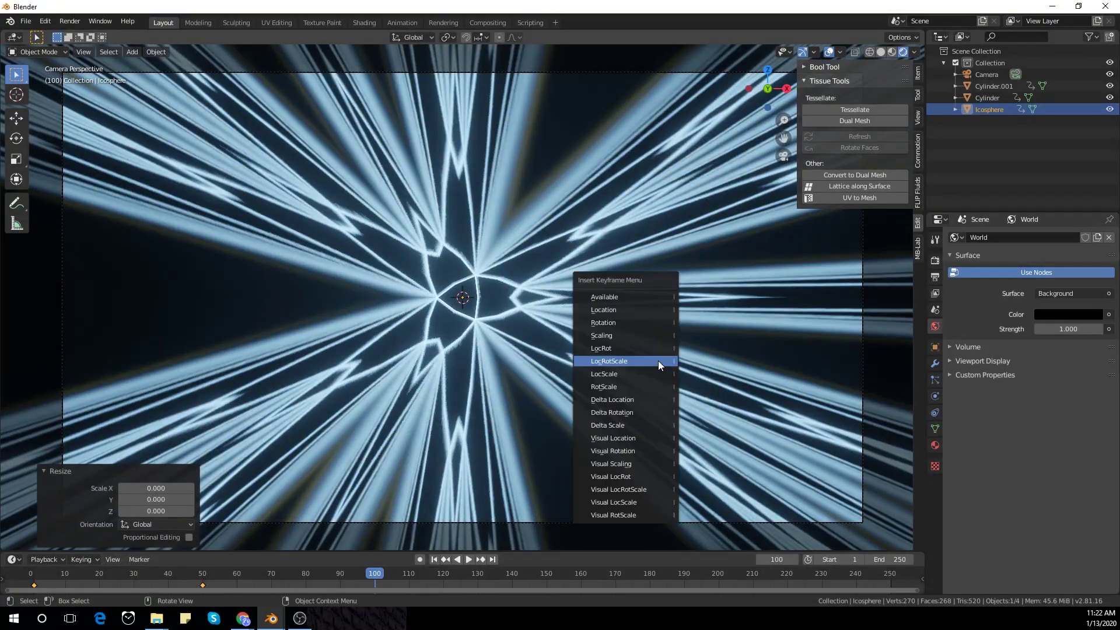
{"action": "left_click", "coordinate": [658, 360]}
Step: Try scaling the zero-size icosphere up by 10 at frame 150
{"action": "left_click", "coordinate": [544, 573]}
{"action": "type", "text": "s"}
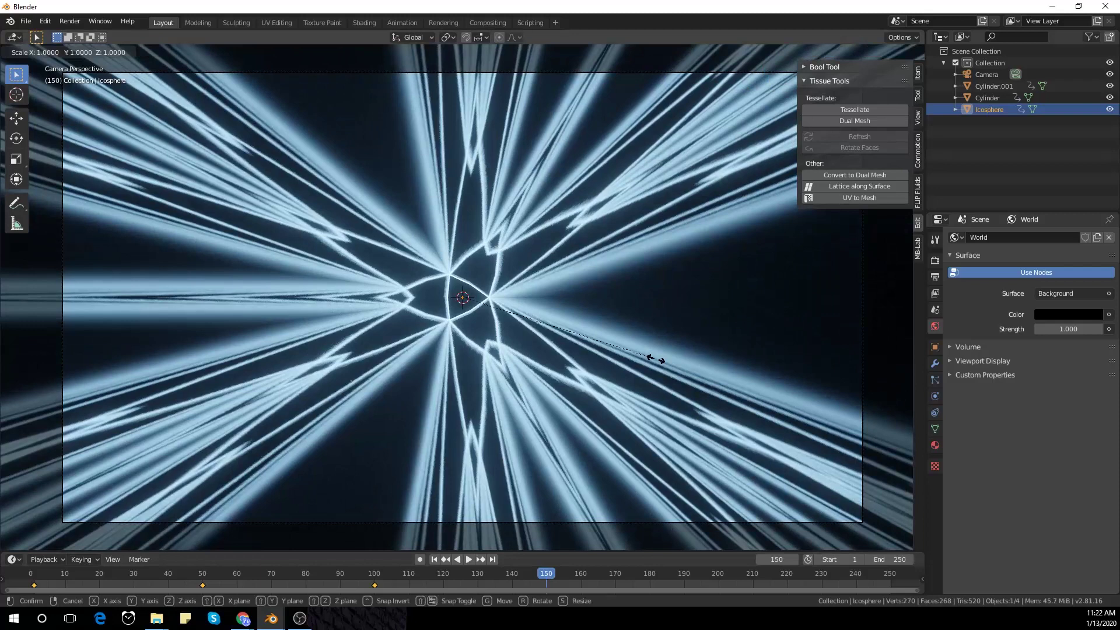
{"action": "type", "text": "10"}
{"action": "left_click", "coordinate": [655, 359]}
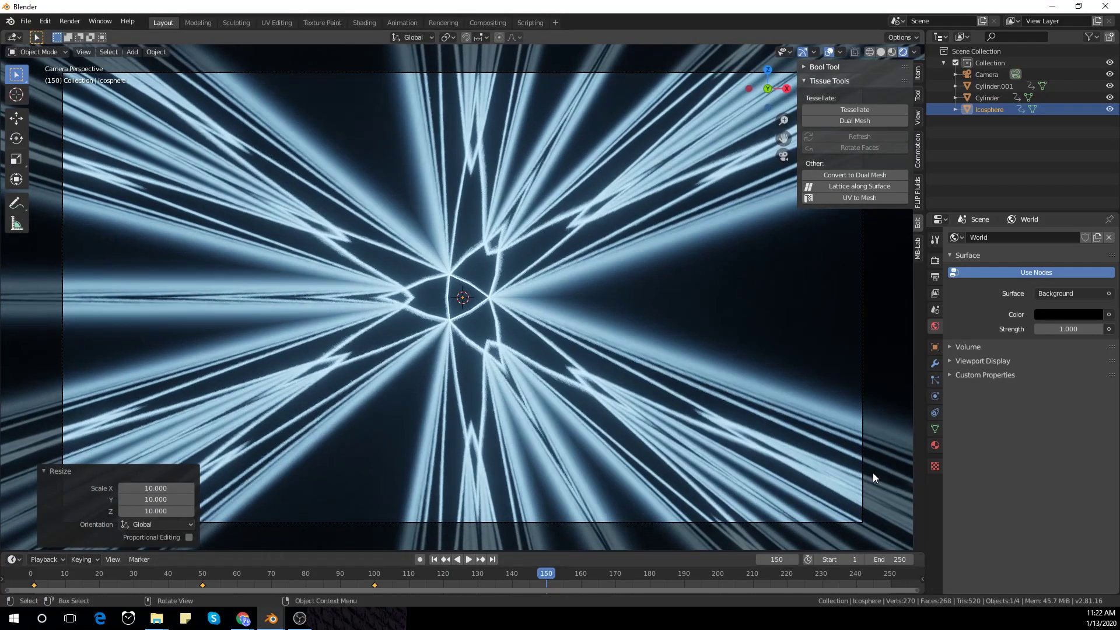
Step: Delete the icosphere's frame 100 keyframe, keyframe it at frame 150 with a scale of 2.147, and scrub to frame 250
{"action": "key", "text": "Delete"}
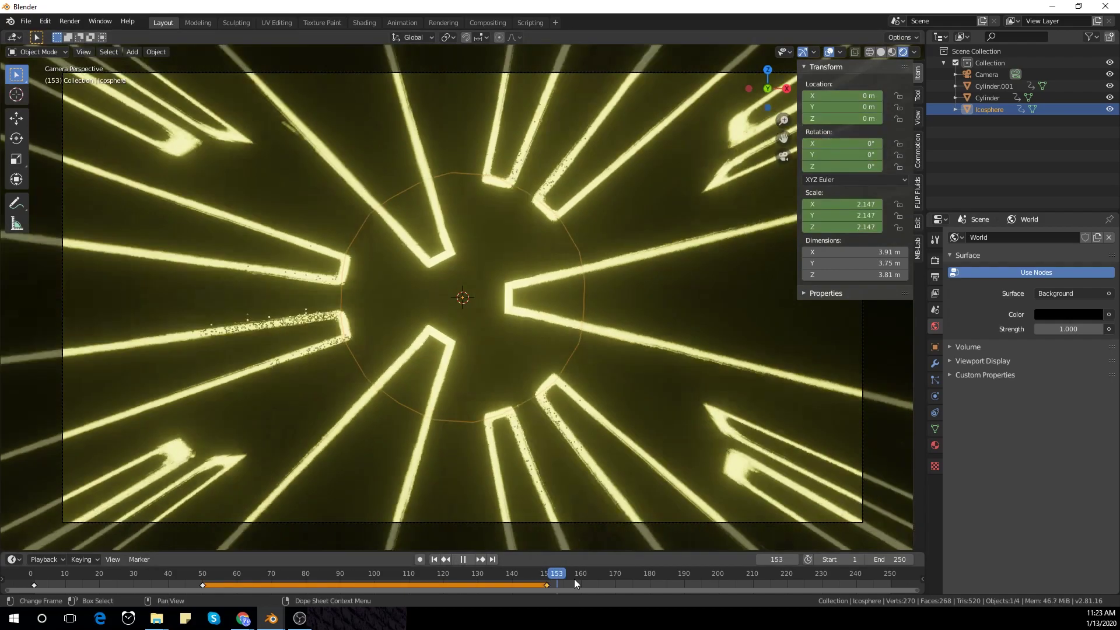
{"action": "left_click_drag", "start_coordinate": [574, 579], "coordinate": [893, 579]}
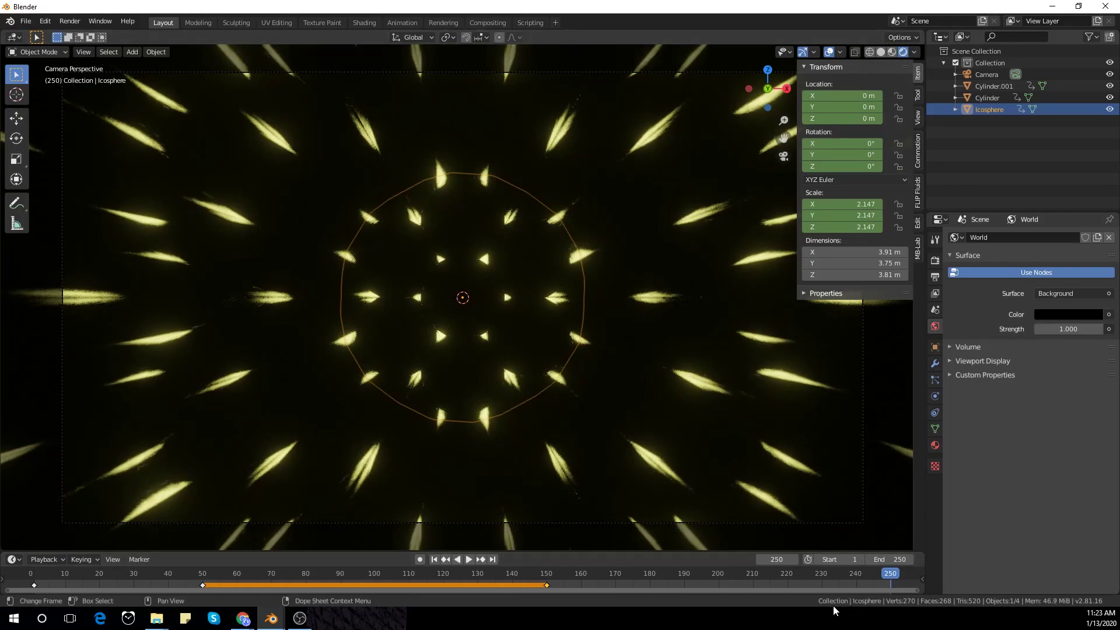
Step: At frame 200, shrink the icosphere to a scale of about 0.152 and keyframe its location, rotation and scale
{"action": "left_click", "coordinate": [719, 576]}
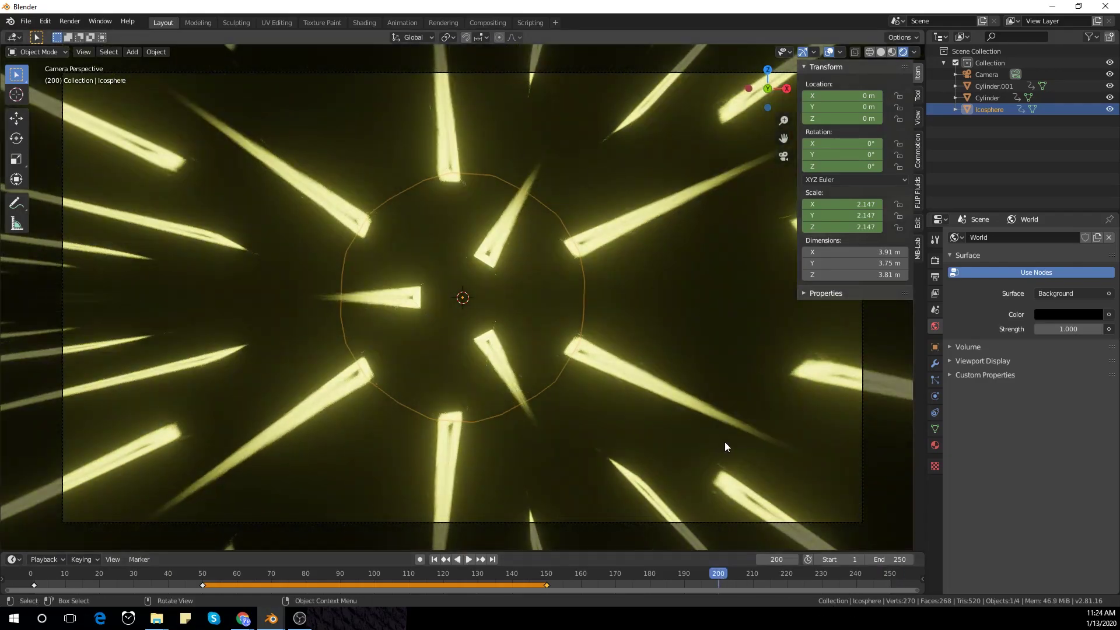
{"action": "key", "text": "s"}
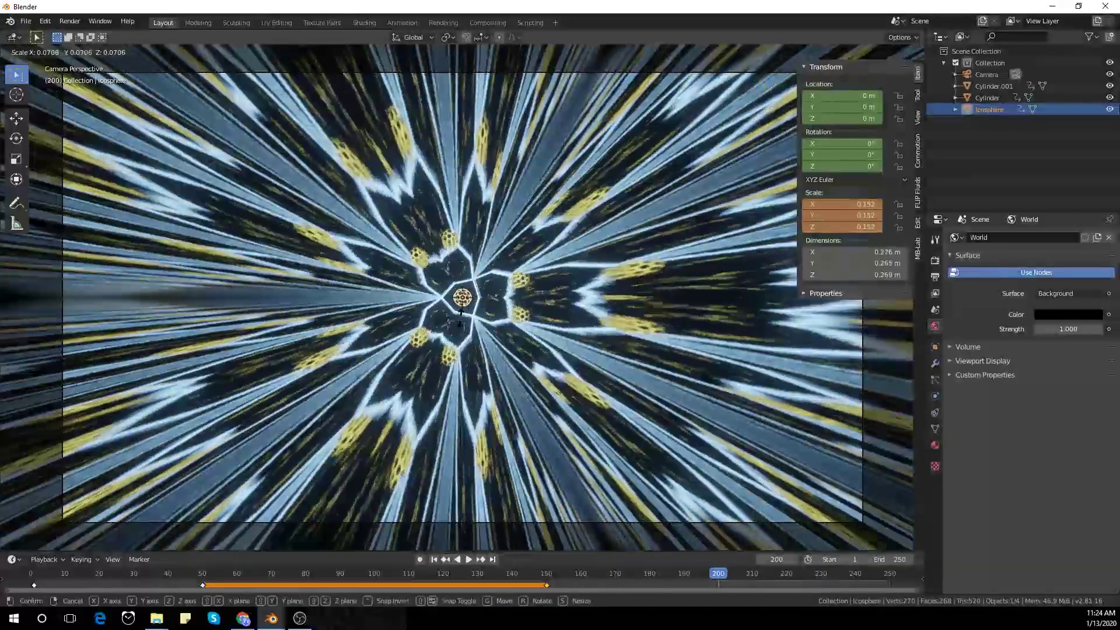
{"action": "left_click", "coordinate": [483, 298]}
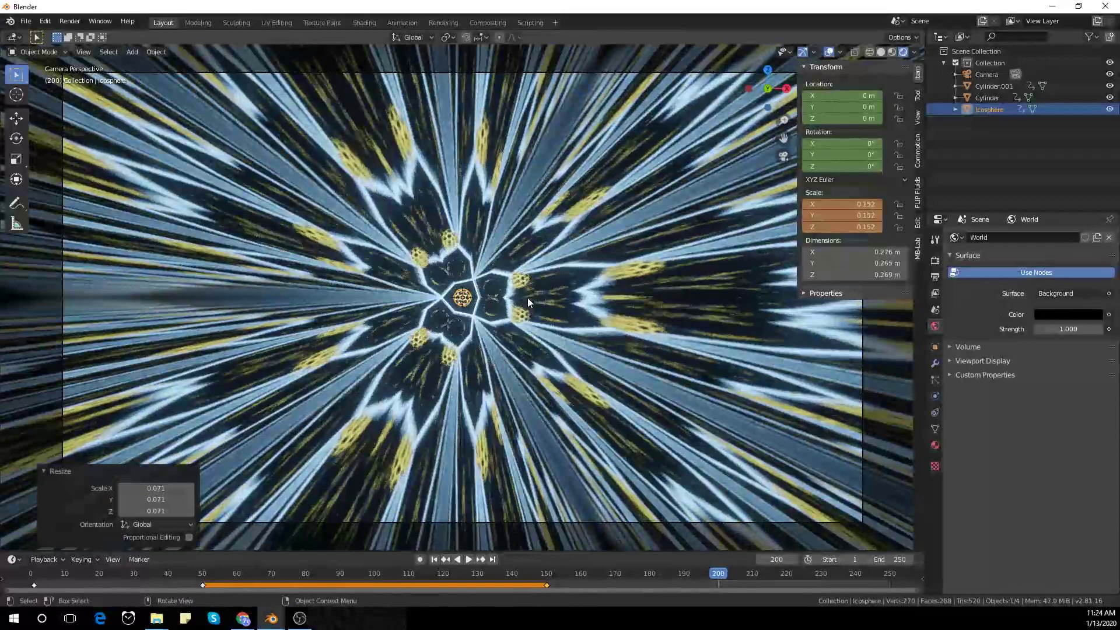
{"action": "key", "text": "i"}
{"action": "left_click", "coordinate": [527, 297]}
Step: At frame 250, scale the icosphere to 0 and keyframe it
{"action": "left_click_drag", "start_coordinate": [881, 578], "coordinate": [891, 575]}
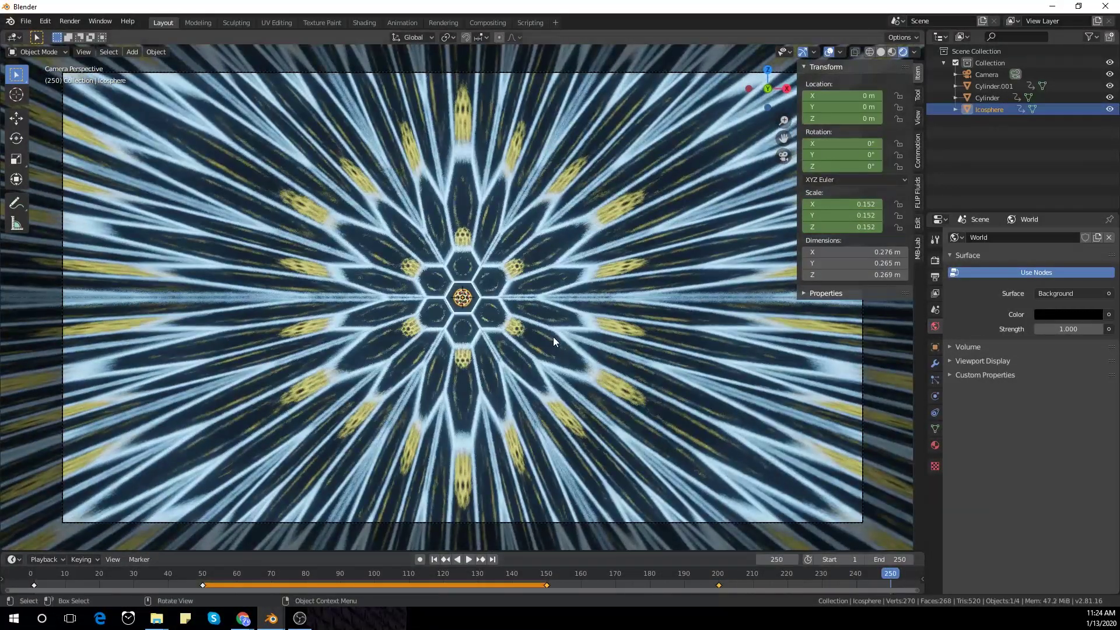
{"action": "type", "text": "s0"}
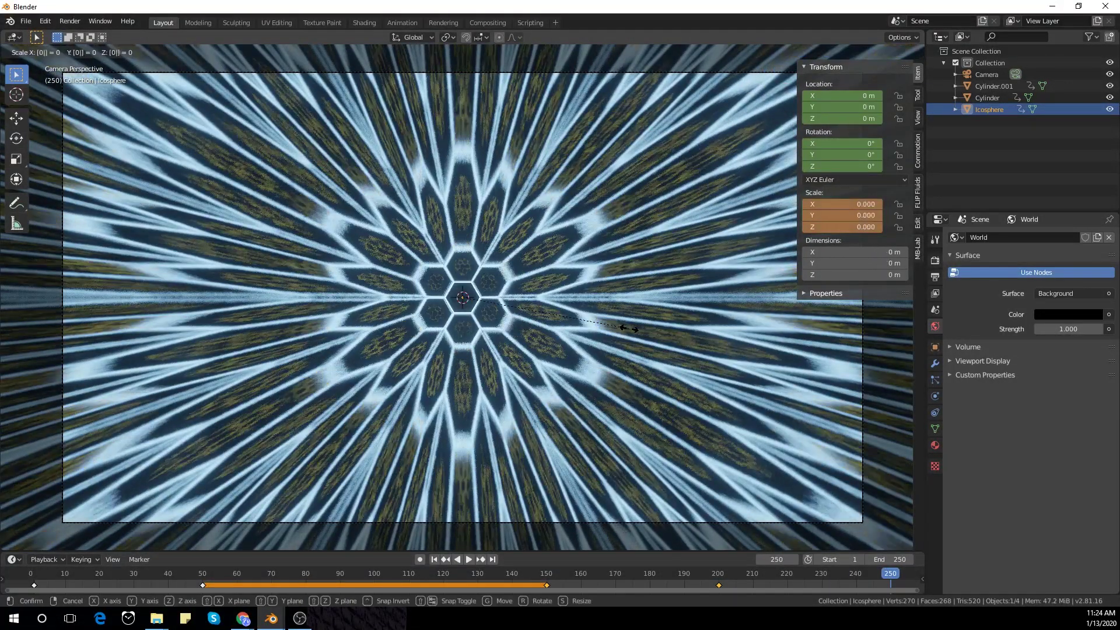
{"action": "key", "text": "Return"}
{"action": "key", "text": "i"}
Step: At frame 100, scale the icosphere to 0, keyframe it, and start playback to check the pulsing
{"action": "left_click_drag", "start_coordinate": [648, 574], "coordinate": [375, 583]}
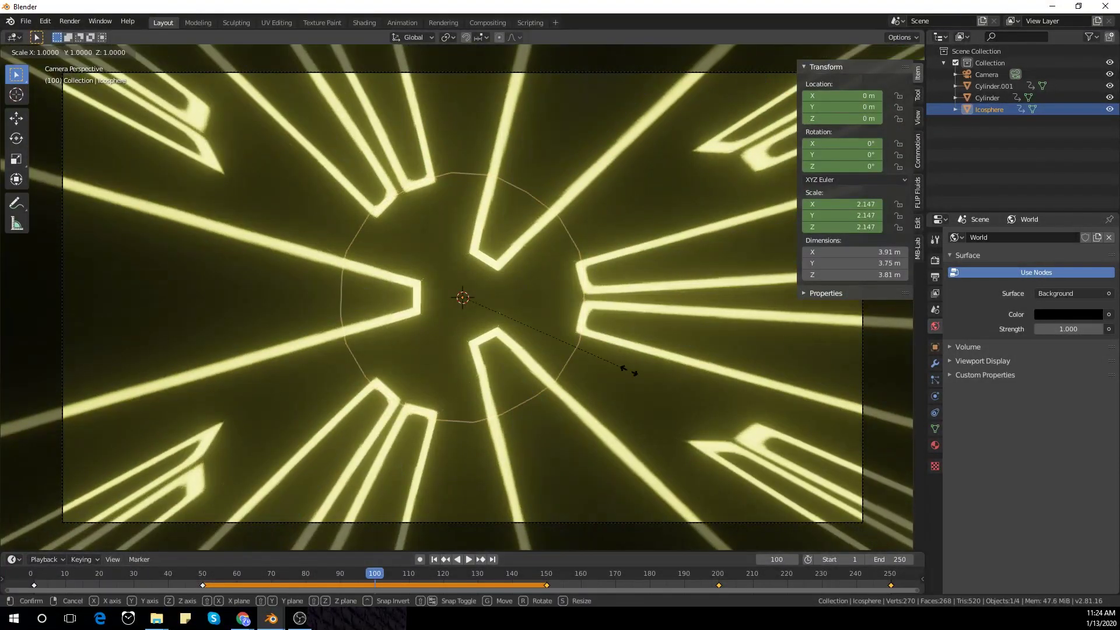
{"action": "type", "text": "s0"}
{"action": "key", "text": "Return"}
{"action": "key", "text": "space"}
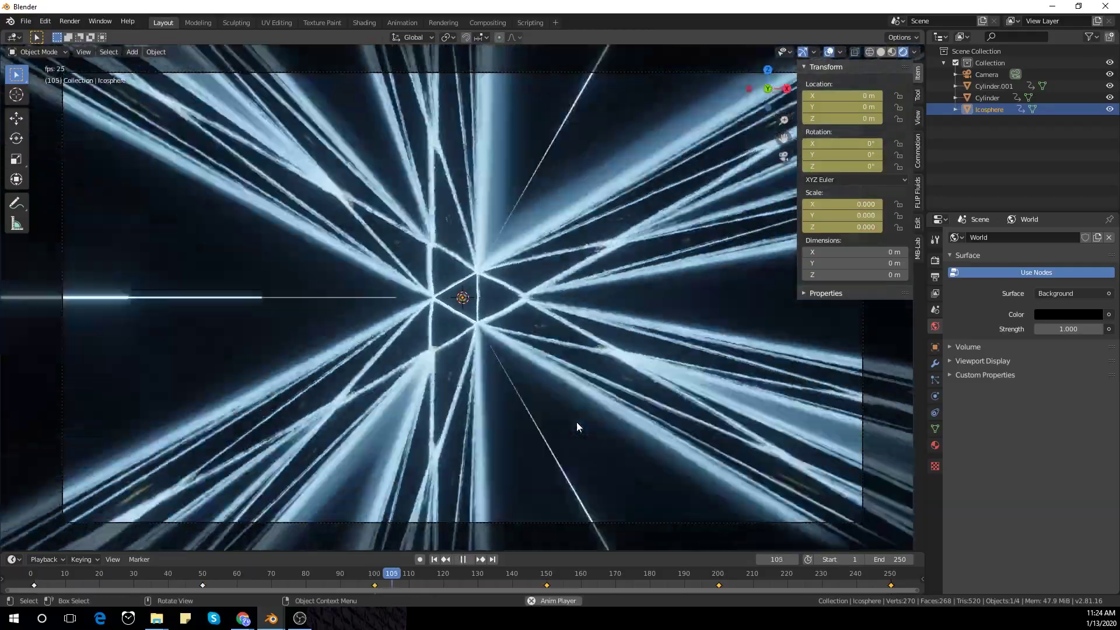